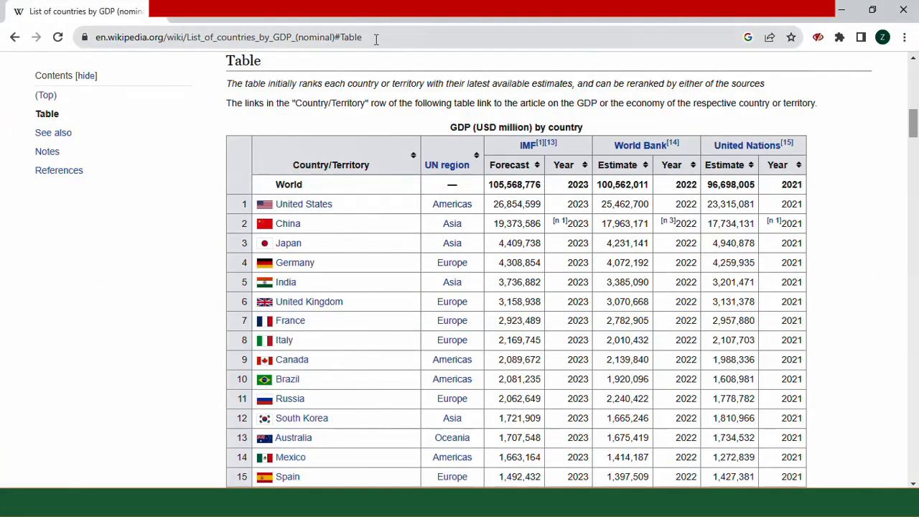
Copy the address of Wikipedia's GDP (nominal) country list and connect to it as a Power Query web source in Excel
click(376, 40)
key(ctrl+c)
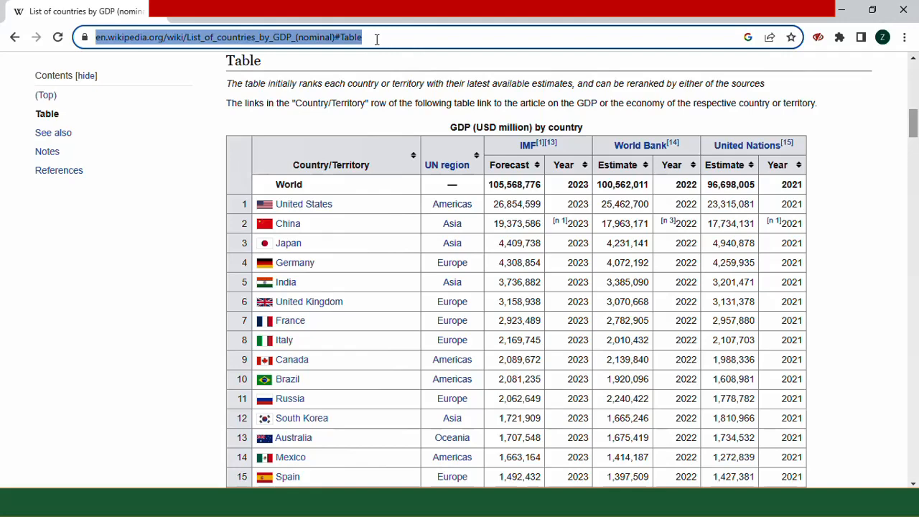
click(313, 503)
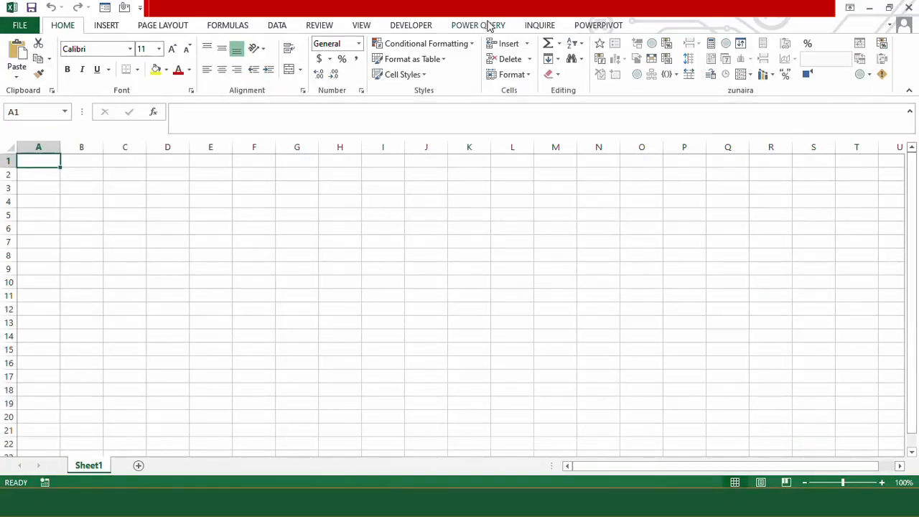
click(487, 25)
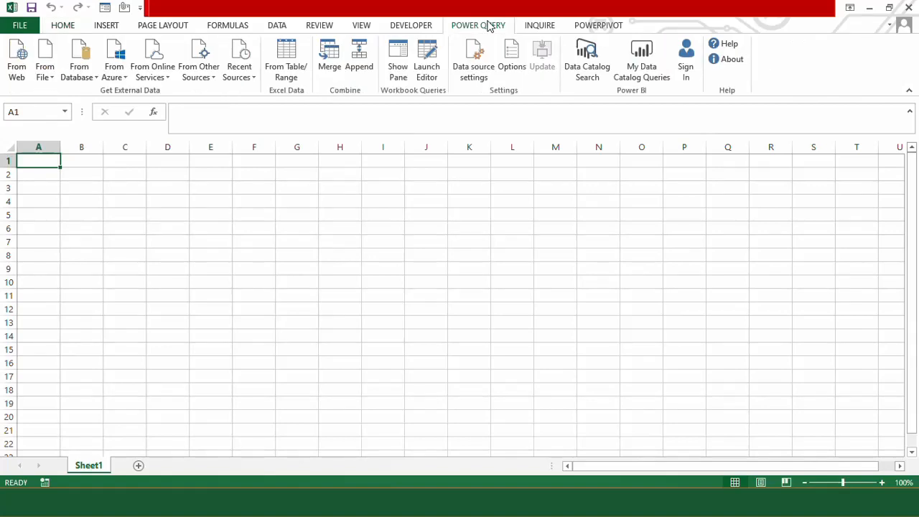
click(21, 76)
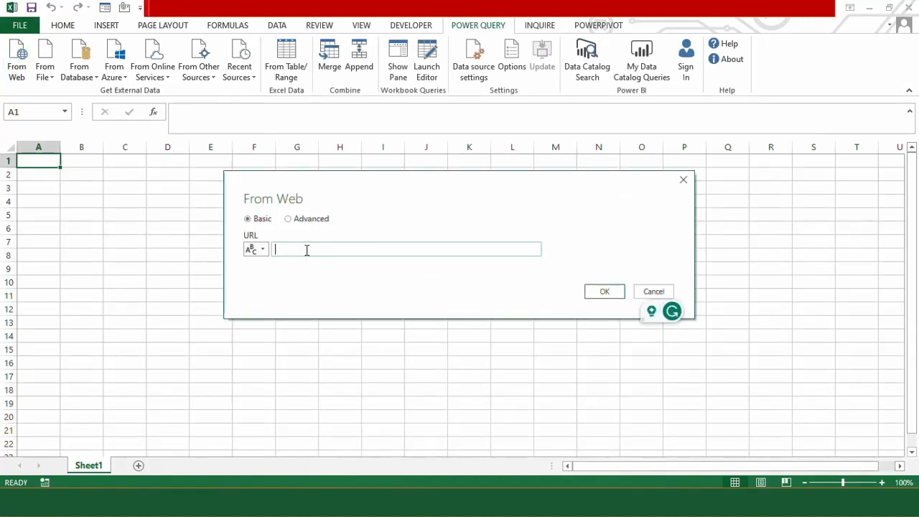
key(ctrl+v)
click(599, 293)
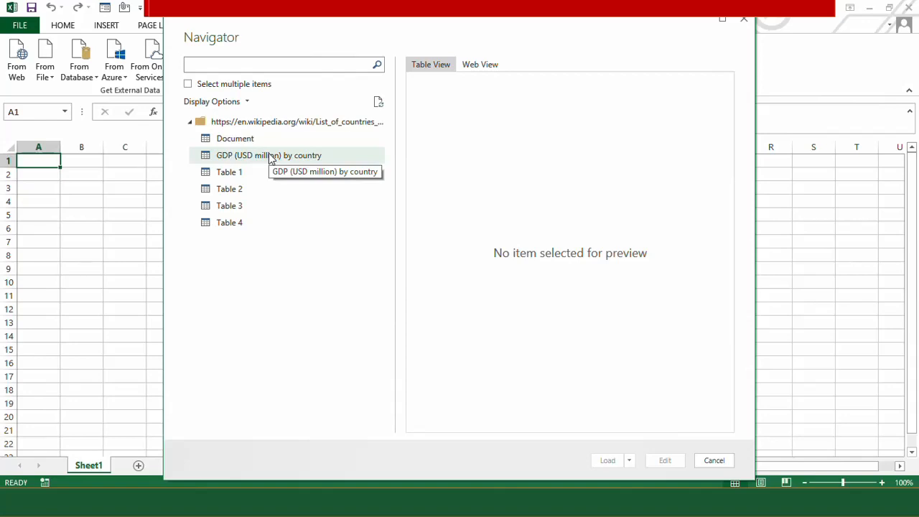
Choose the "GDP (USD million) by country" table from the web source and open it for editing in the query editor
click(271, 157)
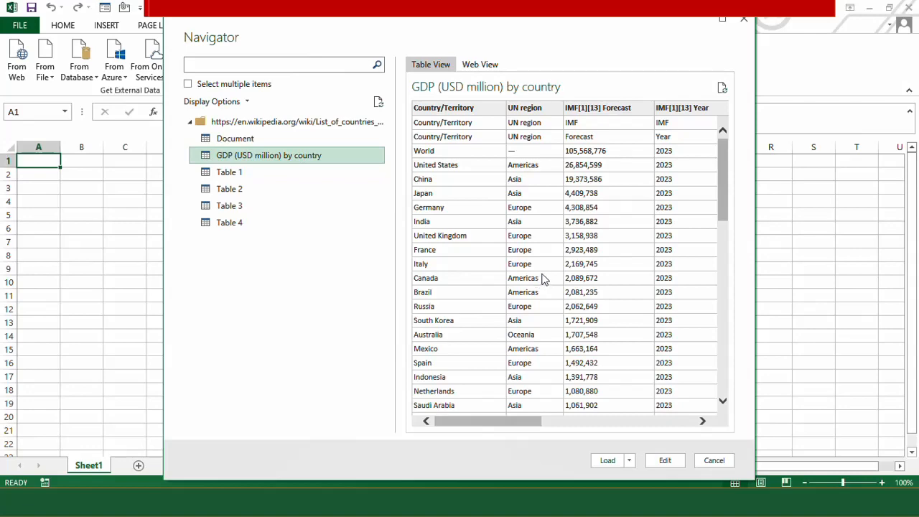
mouse_move(720, 189)
mouse_down()
mouse_move(732, 378)
mouse_move(726, 188)
mouse_up()
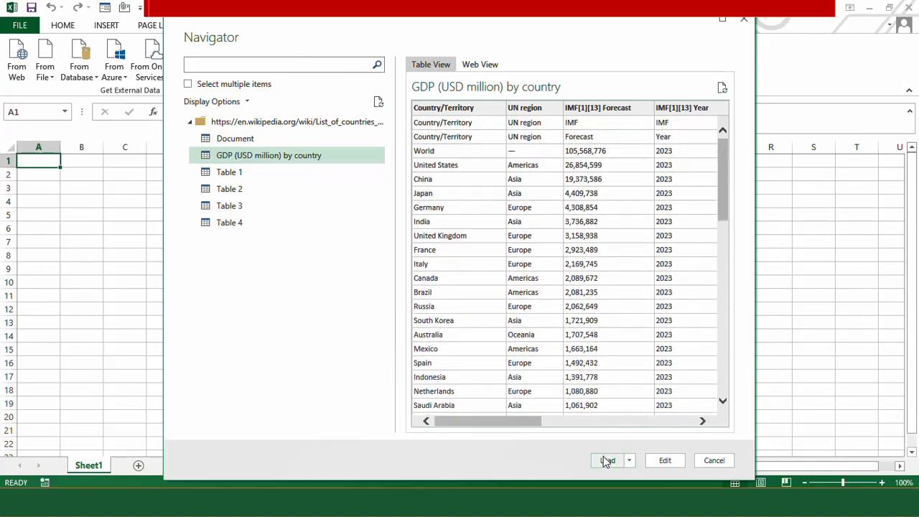
click(665, 460)
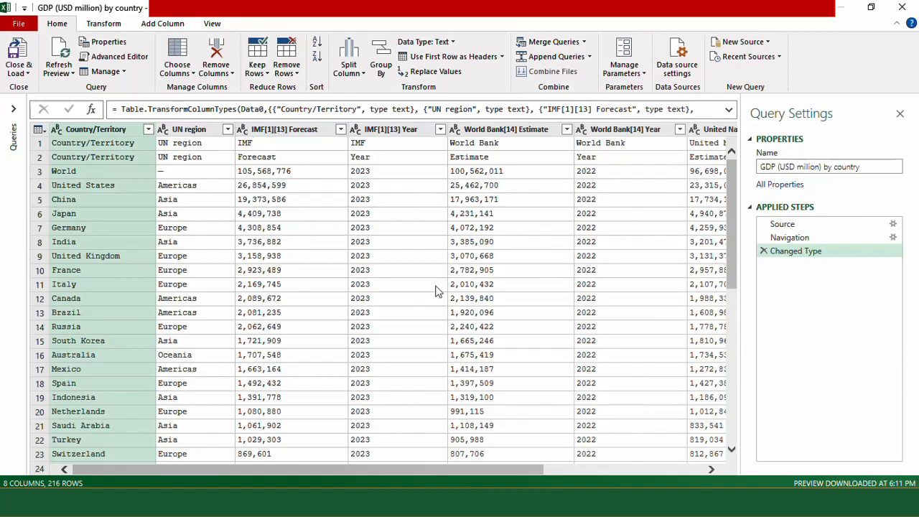
Change the World Bank[14] Estimate column's data type to Currency, adding the conversion as a new step
click(455, 132)
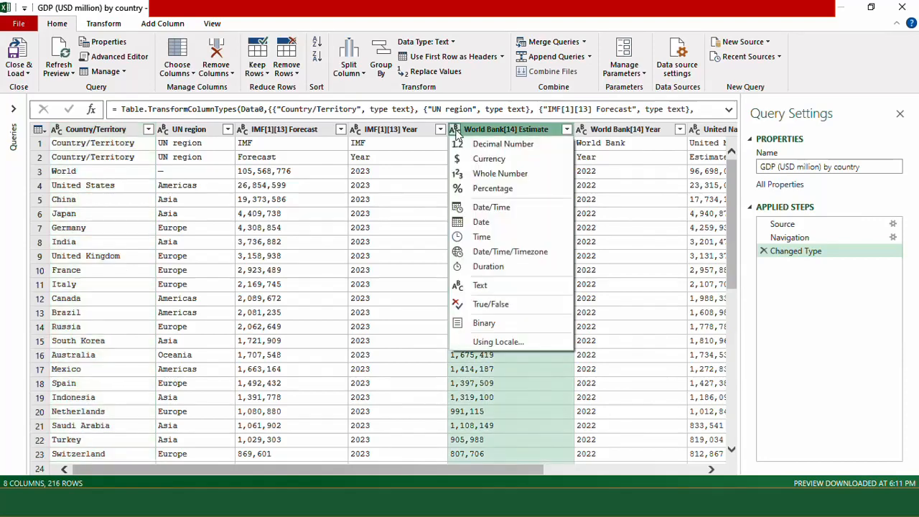
click(483, 162)
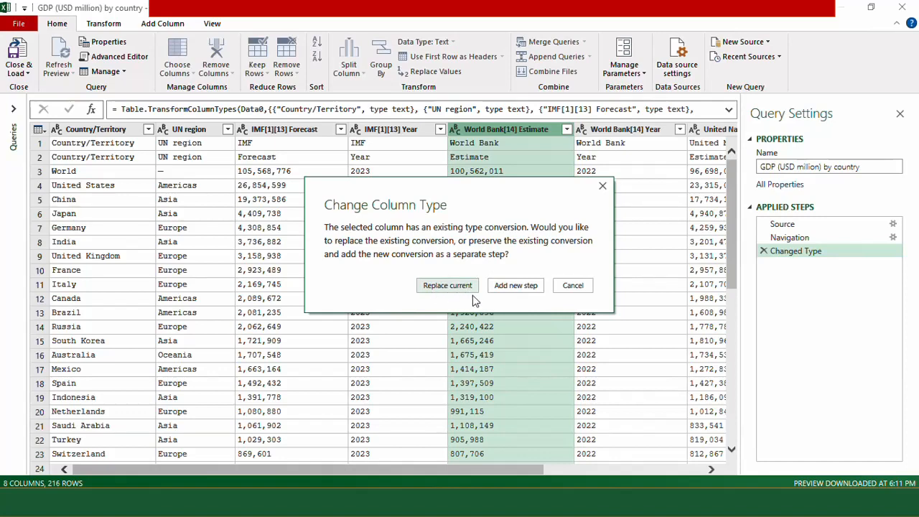
click(511, 287)
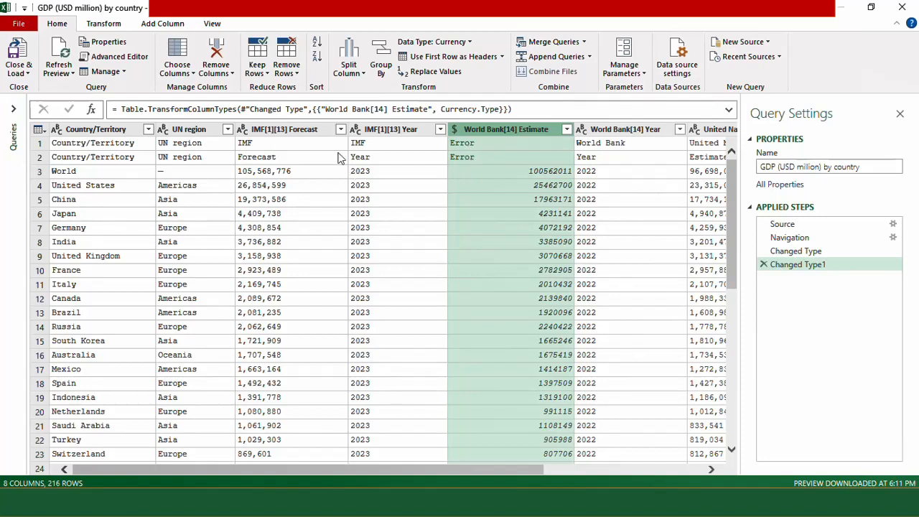
Set the IMF[1][13] Forecast column's data type to Currency and the IMF[1][13] Year column's to Decimal Number
click(242, 130)
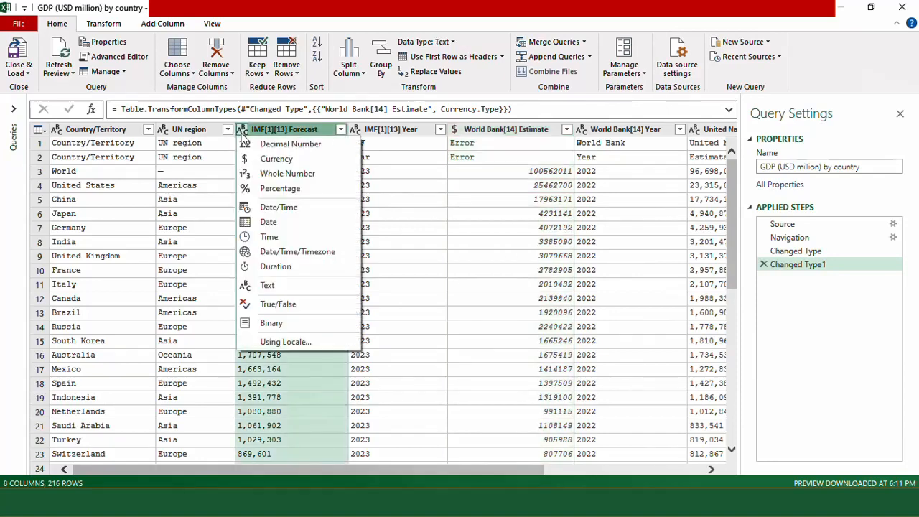
click(265, 159)
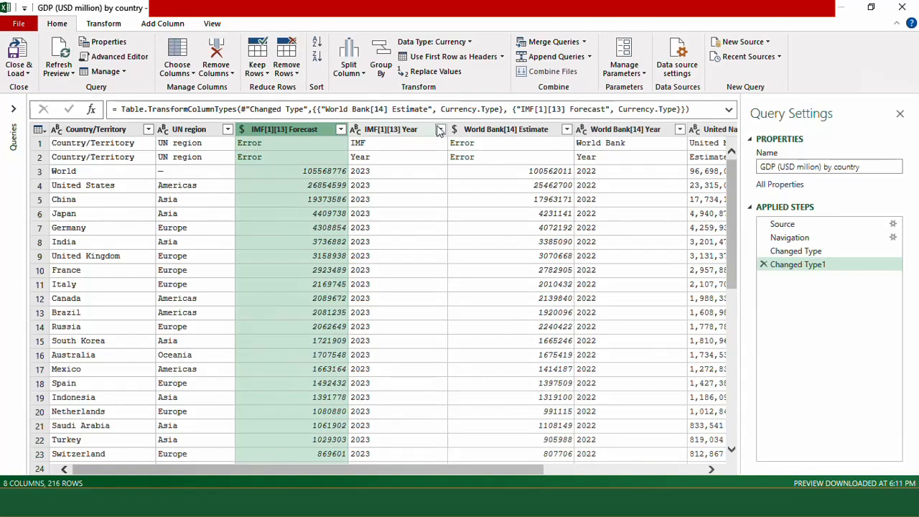
click(356, 130)
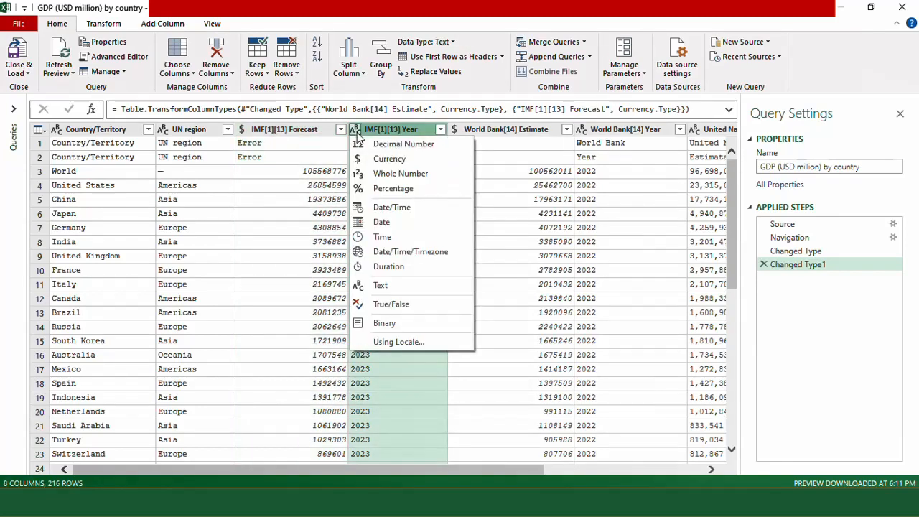
click(395, 147)
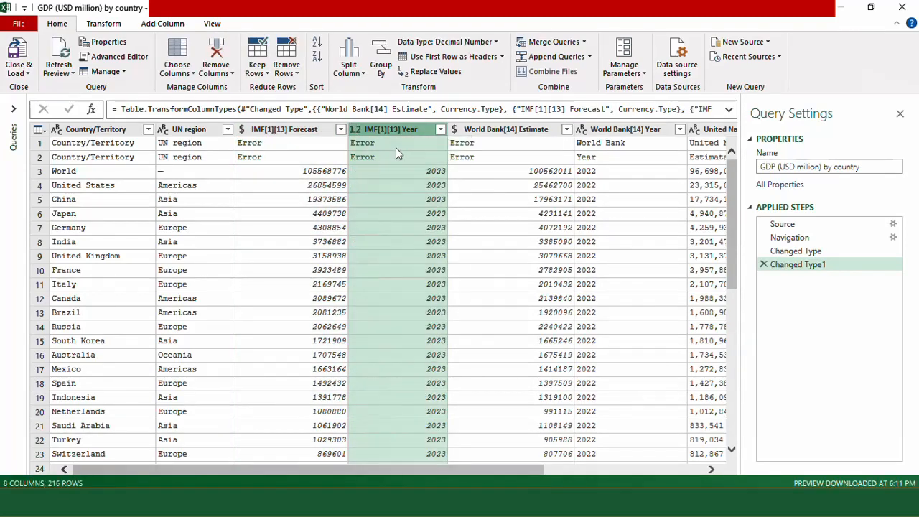
Set the World Bank[14] Year column's data type to Decimal Number
click(585, 131)
click(583, 130)
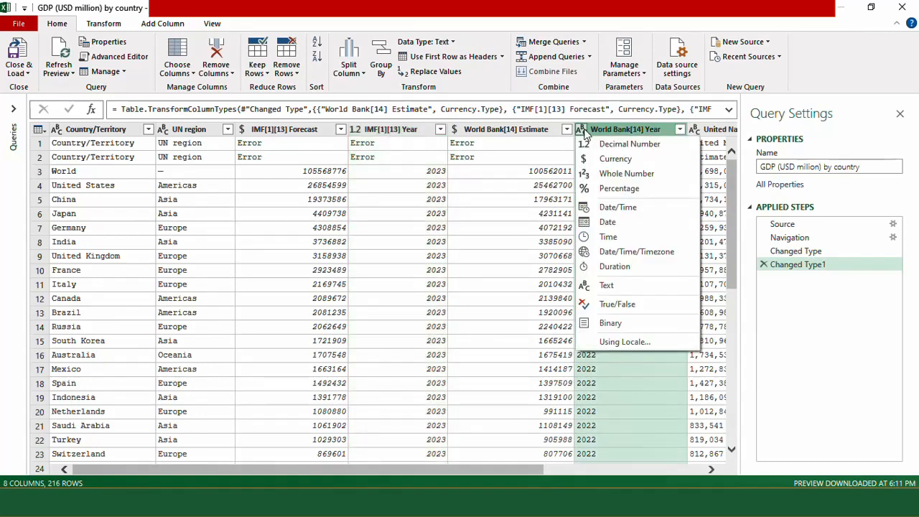
click(618, 148)
Set the United Nations[15] Estimate column's data type to Currency and the United Nations[15] Year column's to Decimal Number
scroll(502, 142, right, 5)
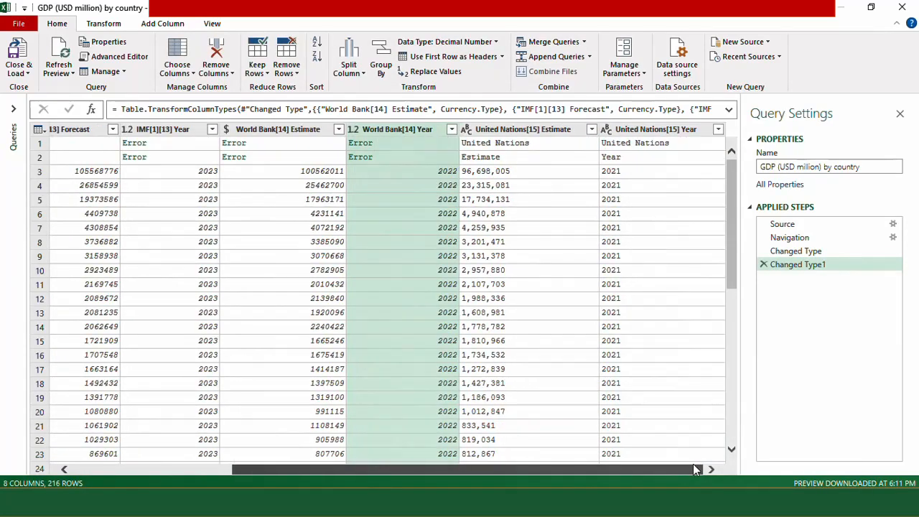
click(467, 130)
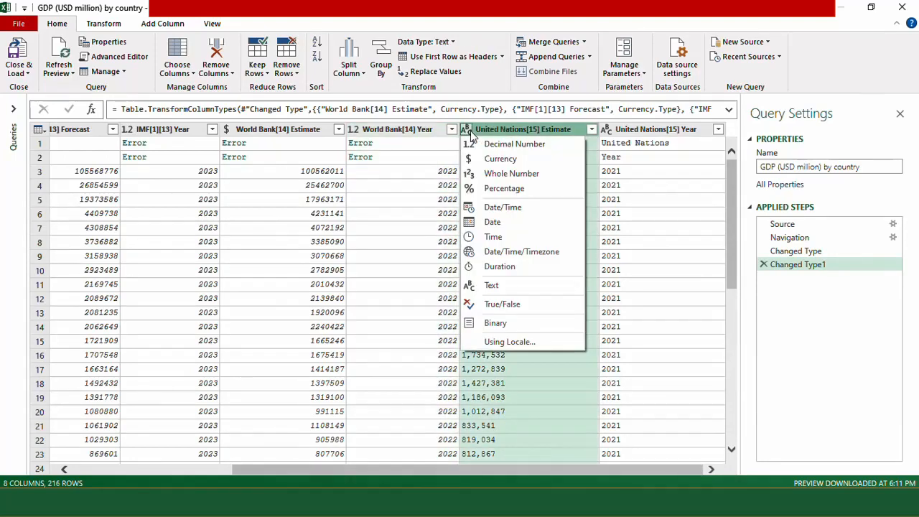
click(502, 158)
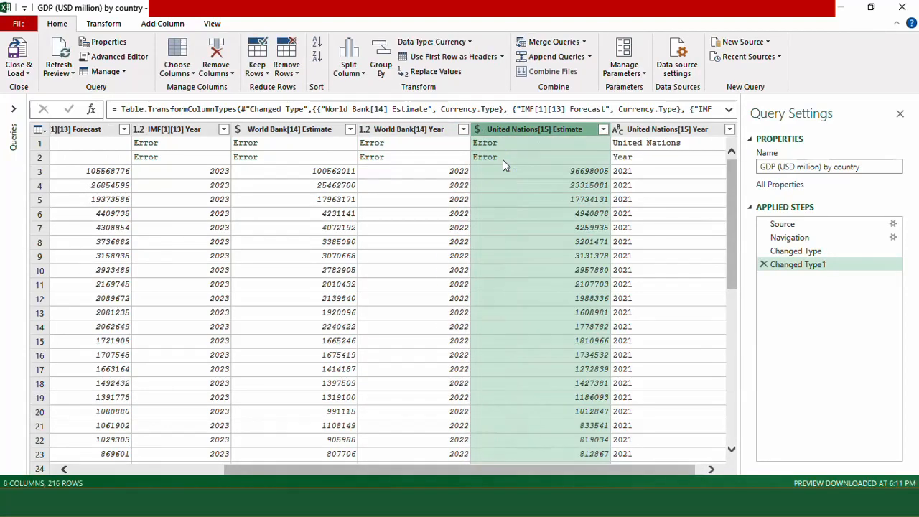
click(611, 134)
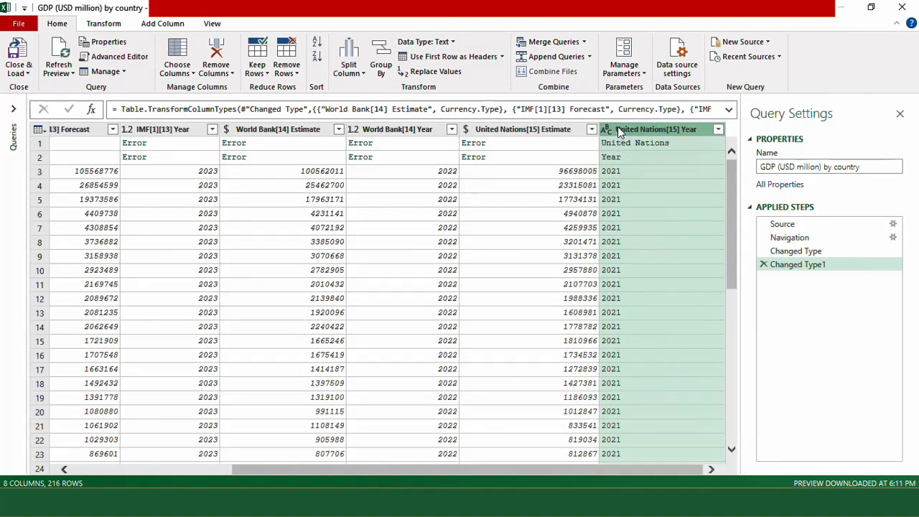
click(609, 134)
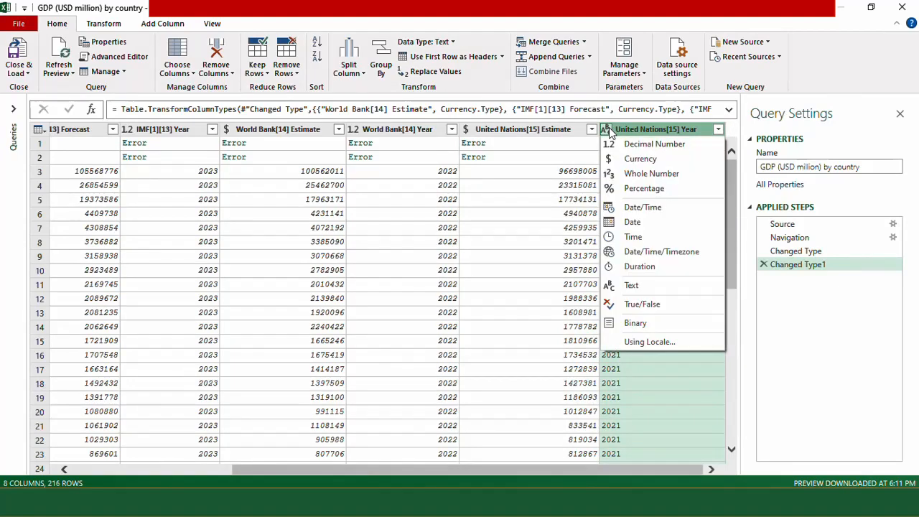
click(640, 146)
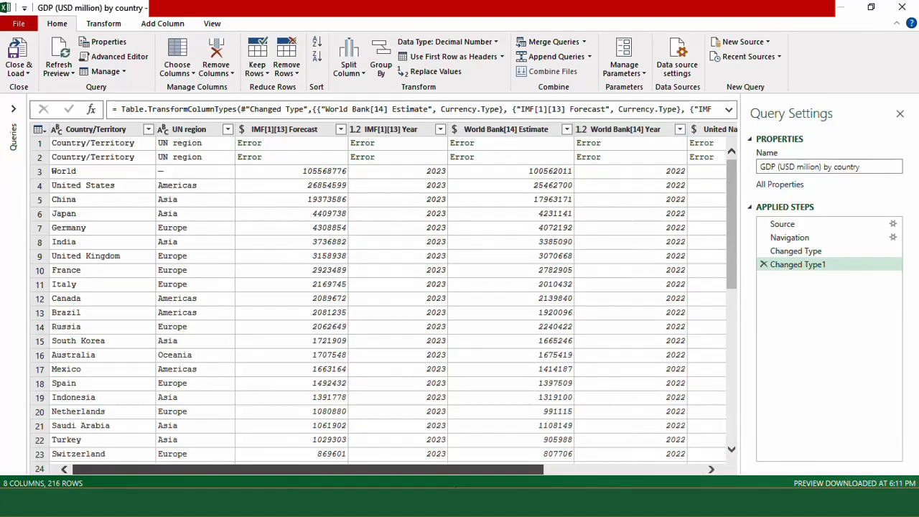
drag(466, 470, 428, 485)
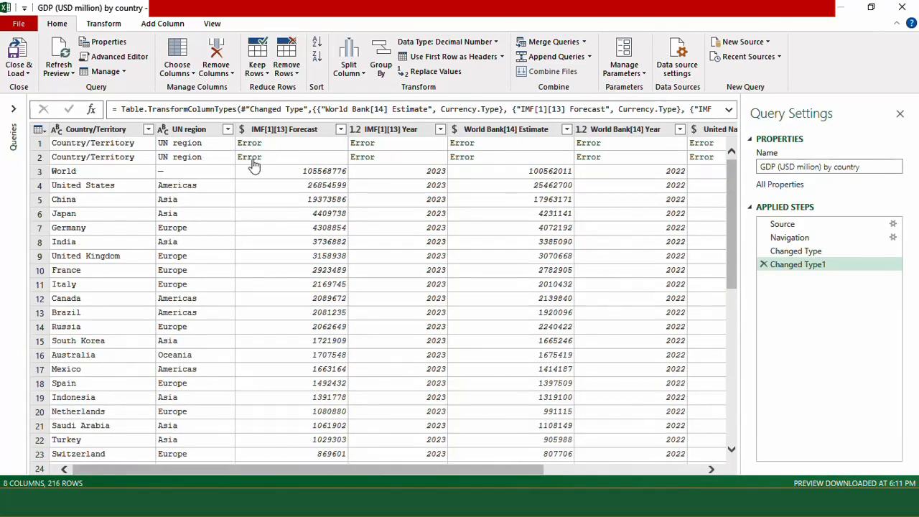
Remove the top 2 rows from the query table
click(38, 130)
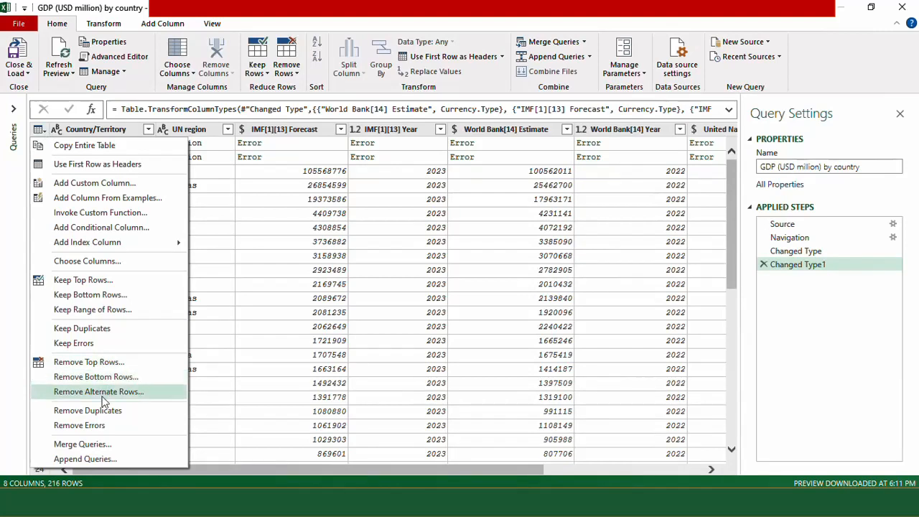
click(101, 365)
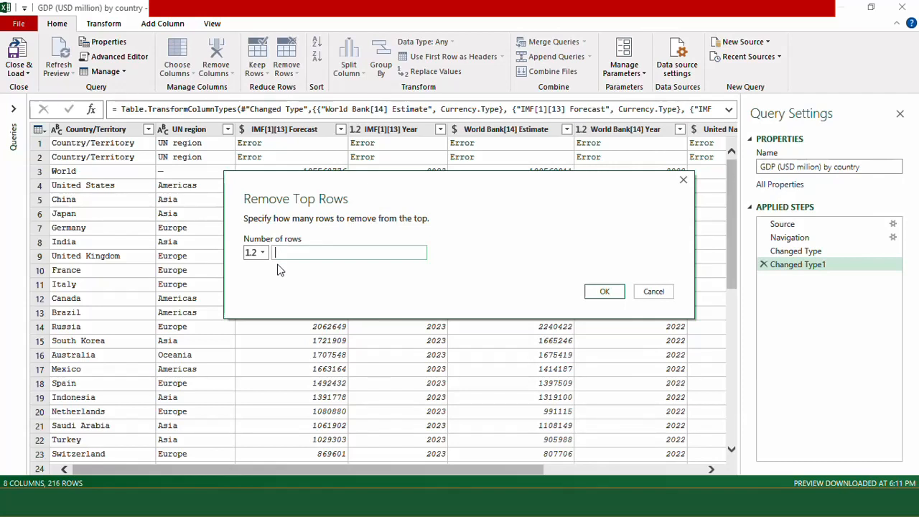
text(2)
click(603, 290)
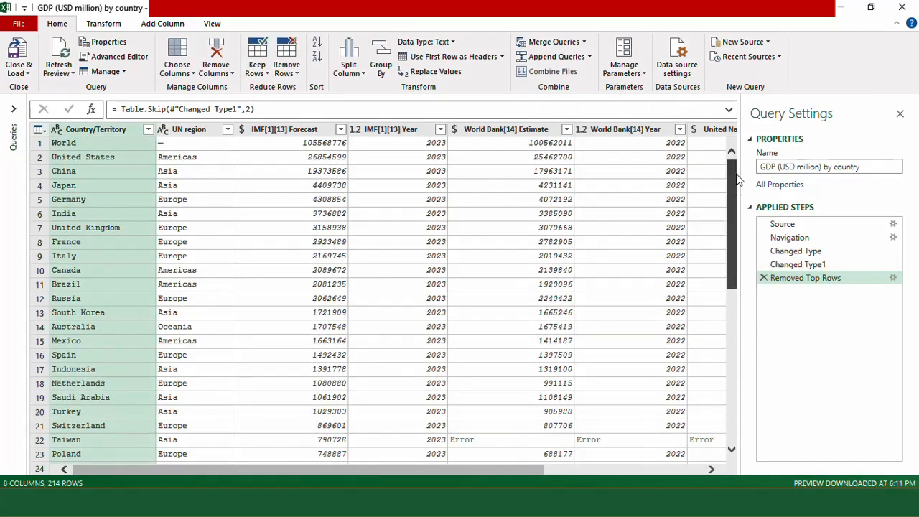
Replace the errors in all columns, from Country/Territory through United Nations[15] Year, with 0
drag(725, 207, 742, 377)
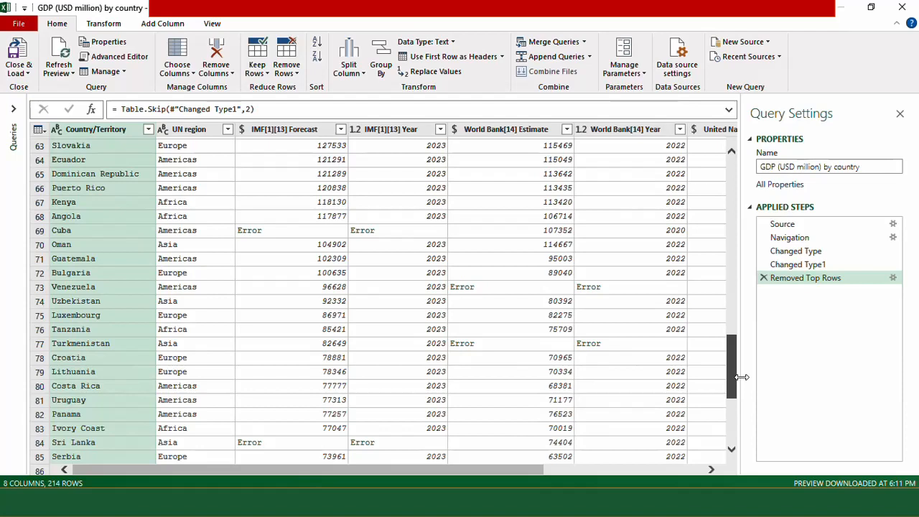
drag(742, 377, 731, 209)
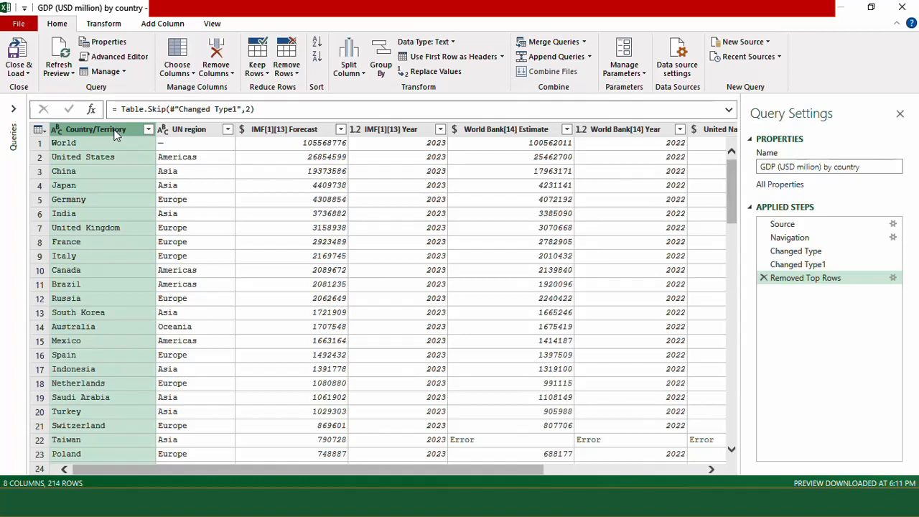
shift+click(180, 135)
shift+click(281, 133)
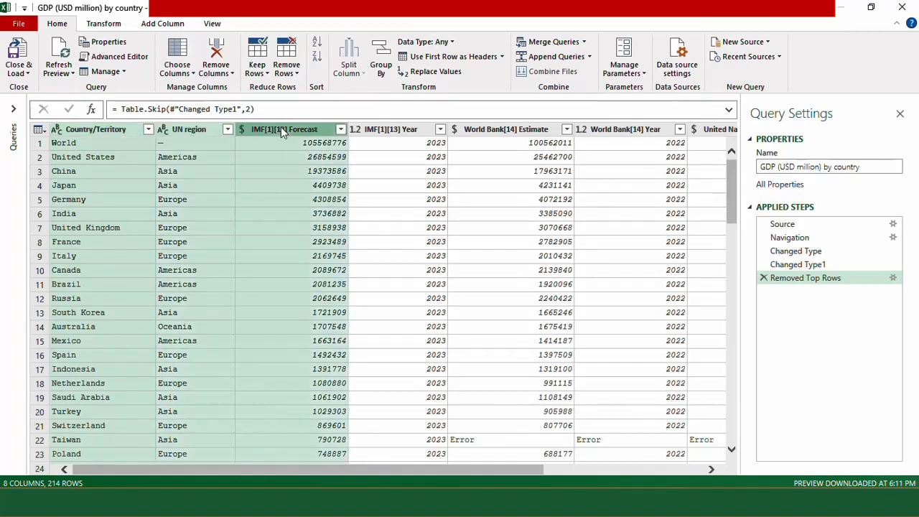
shift+click(395, 134)
shift+click(492, 136)
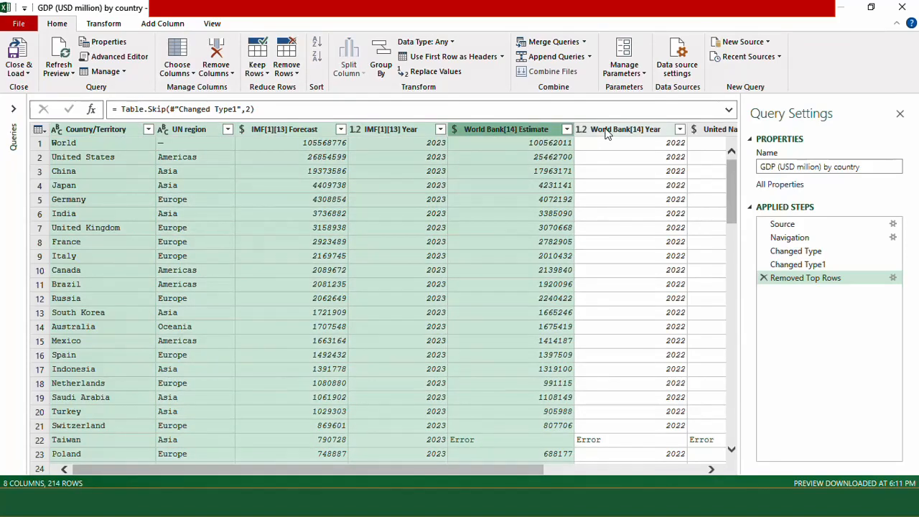
shift+click(606, 133)
shift+click(707, 133)
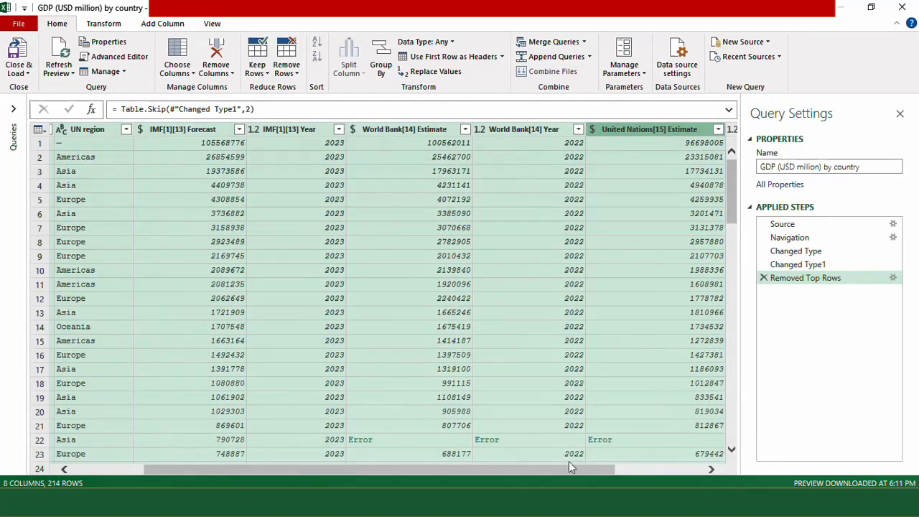
drag(572, 468, 675, 463)
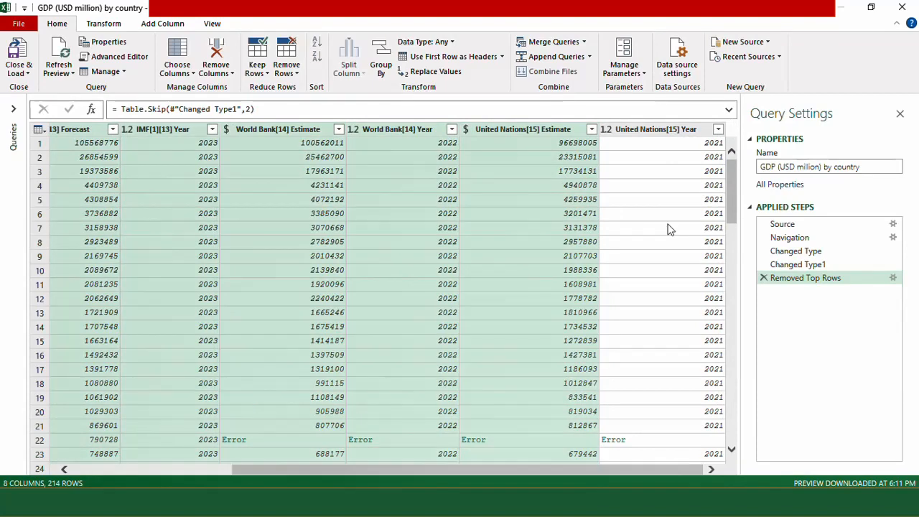
click(643, 129)
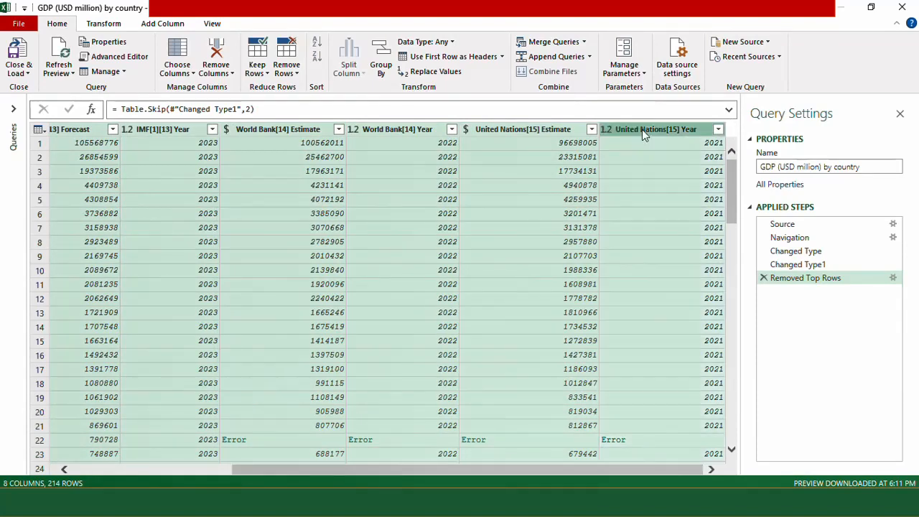
click(108, 24)
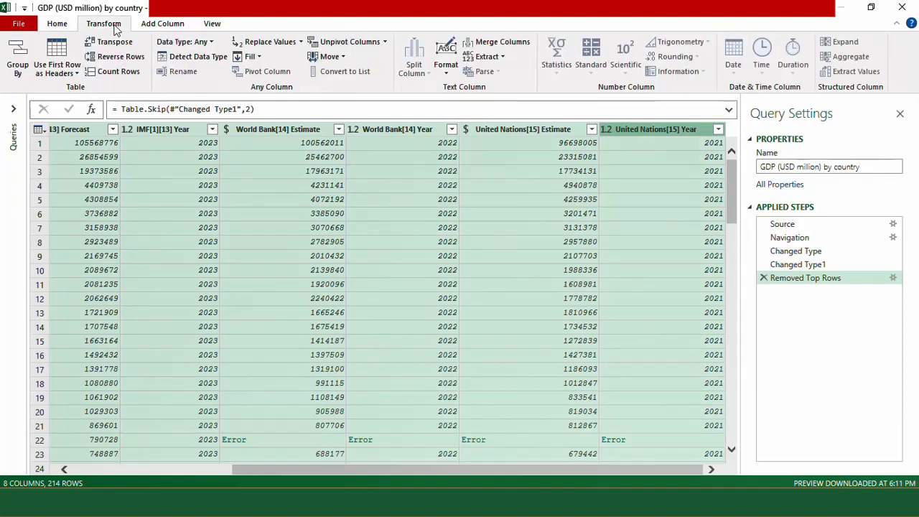
click(301, 44)
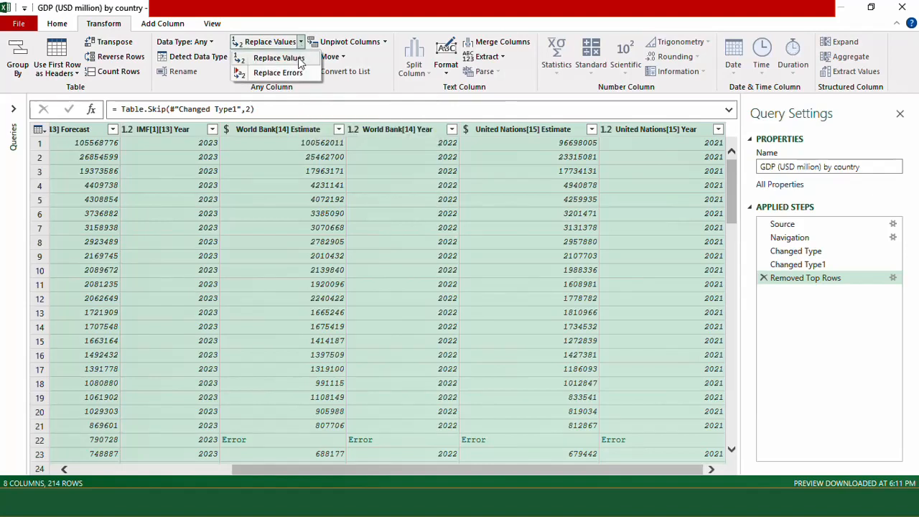
click(295, 73)
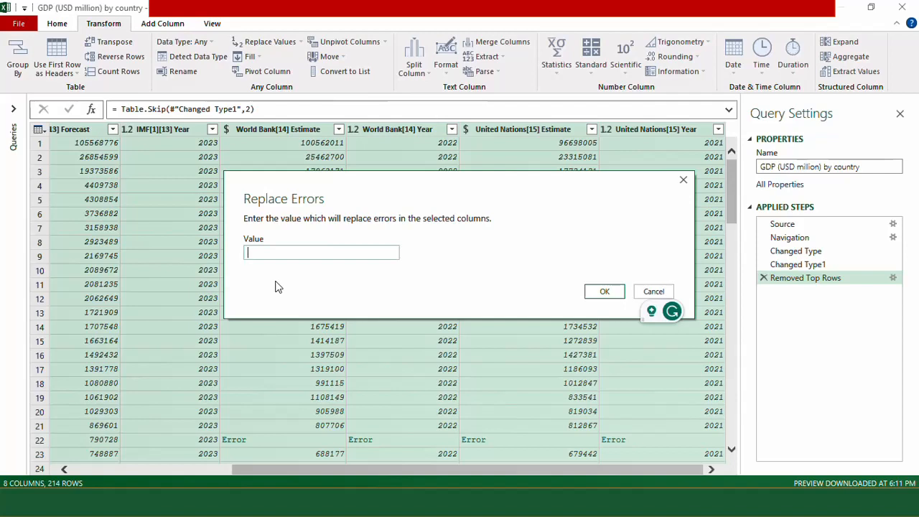
text(0)
click(605, 291)
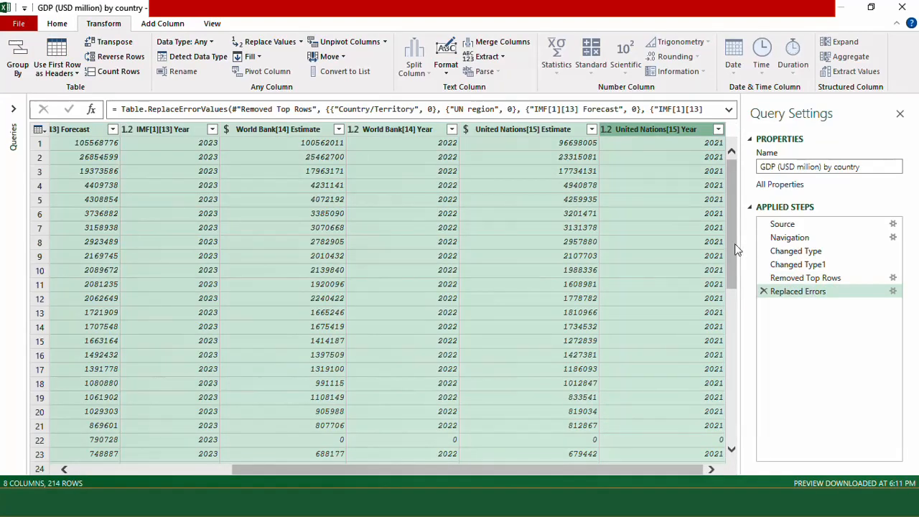
drag(736, 249, 733, 154)
drag(514, 468, 344, 485)
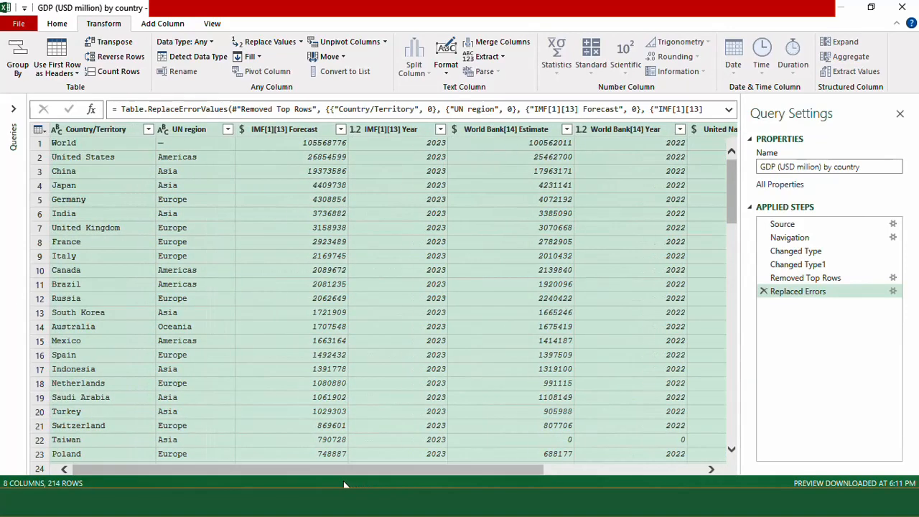
Replace the dash value in the UN region column with "Region"
click(168, 146)
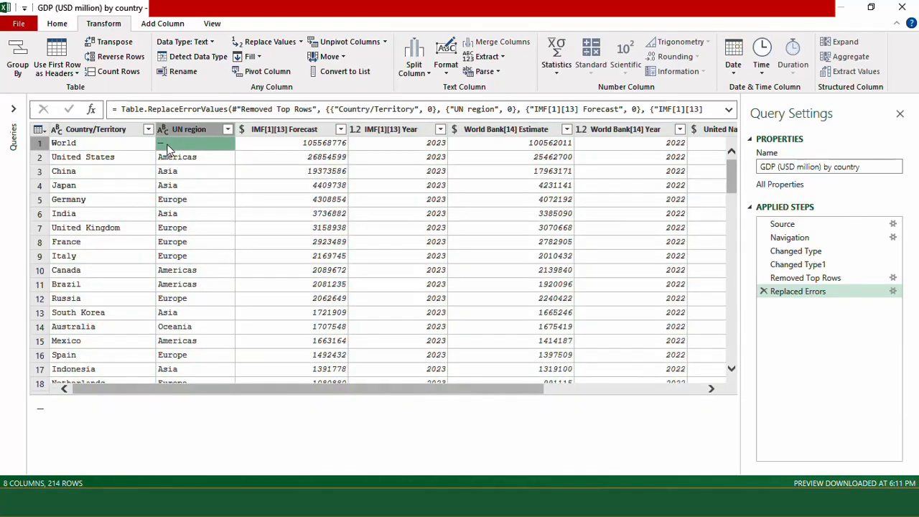
click(303, 44)
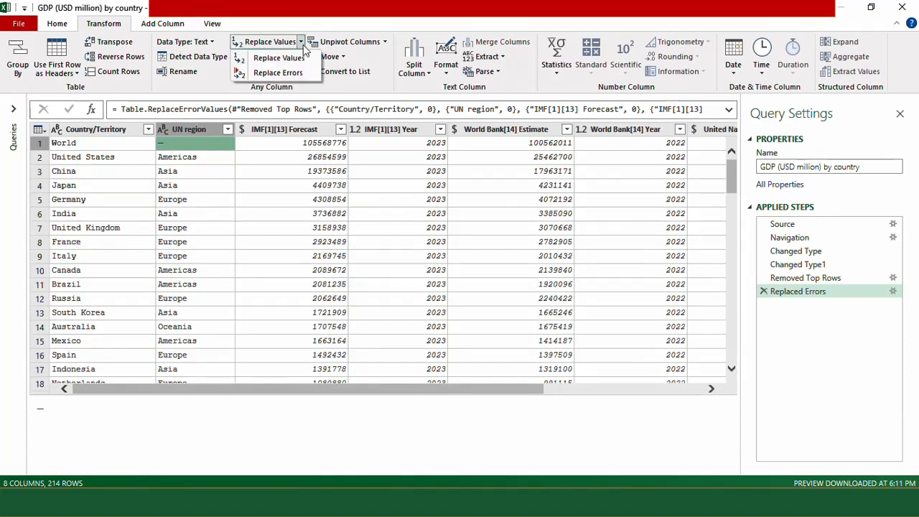
click(278, 58)
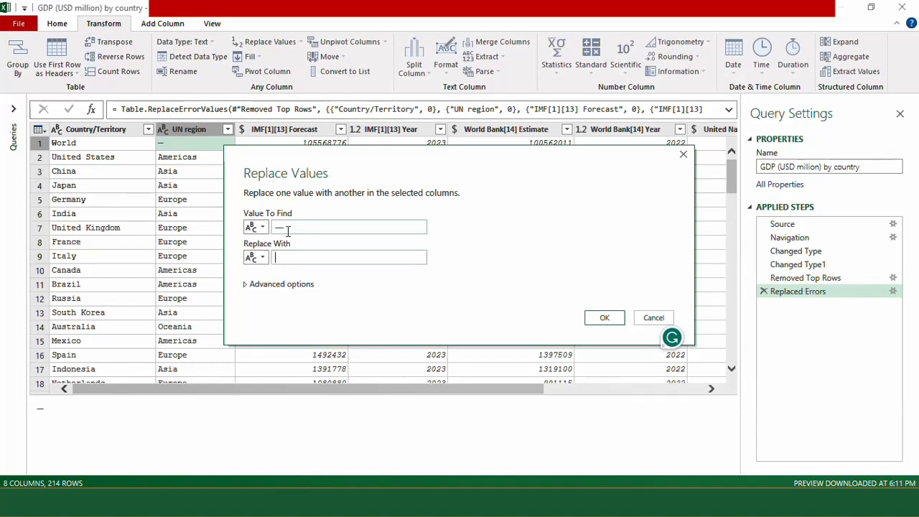
click(287, 258)
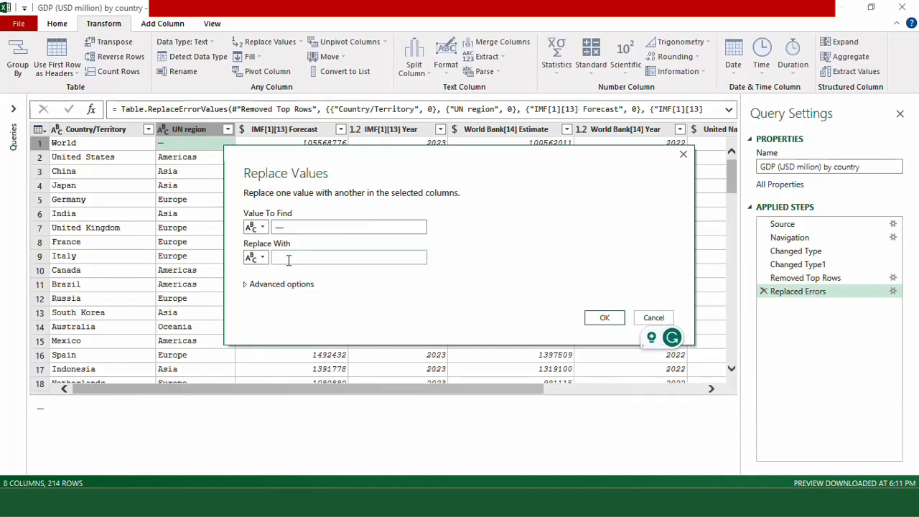
text(Region)
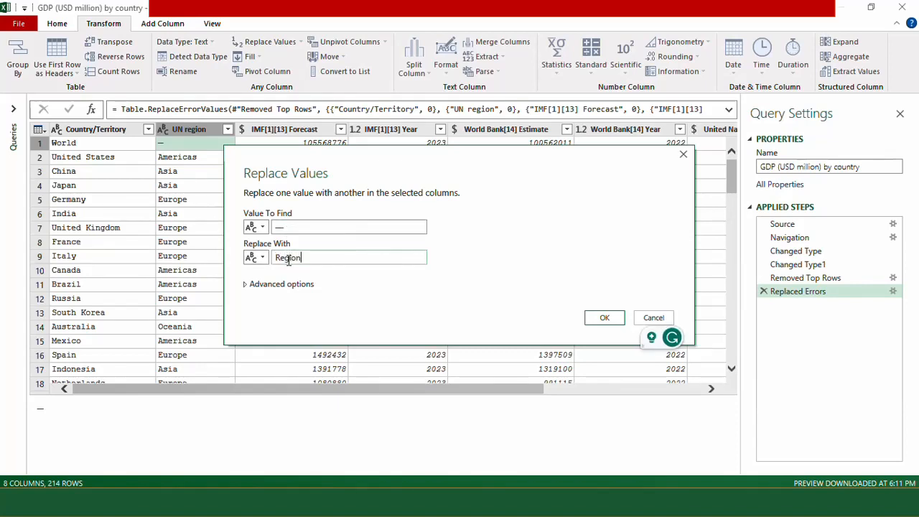
click(605, 320)
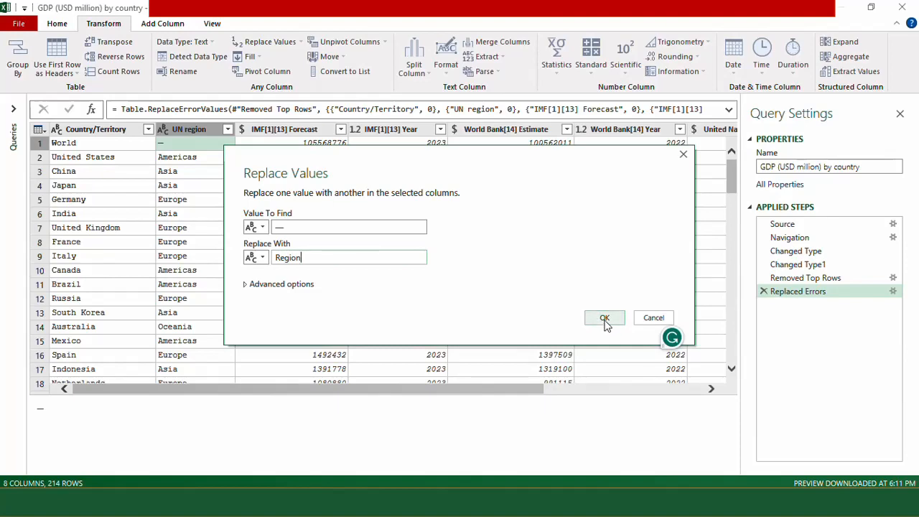
drag(730, 171, 727, 318)
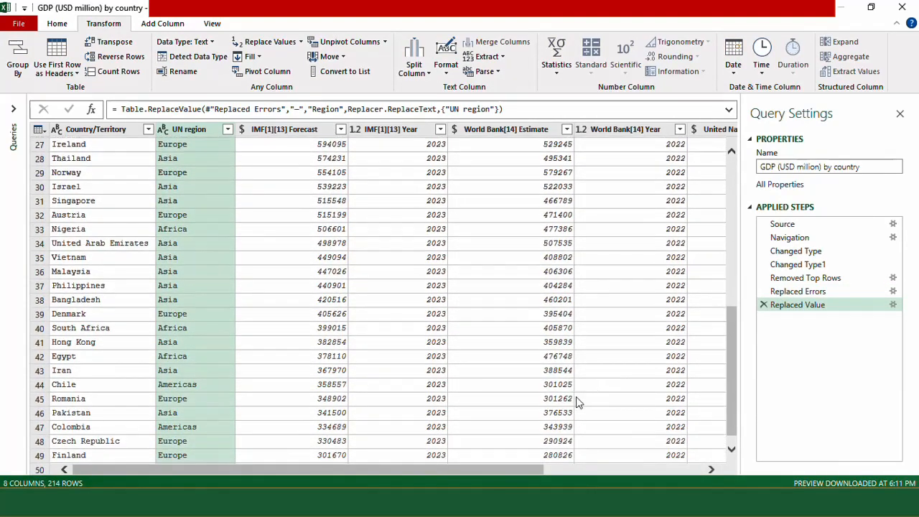
drag(518, 470, 431, 468)
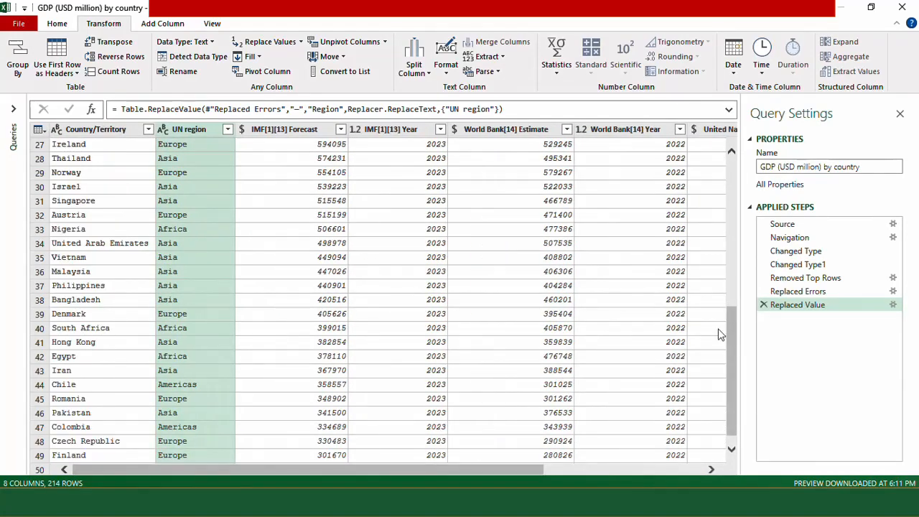
drag(729, 361, 740, 198)
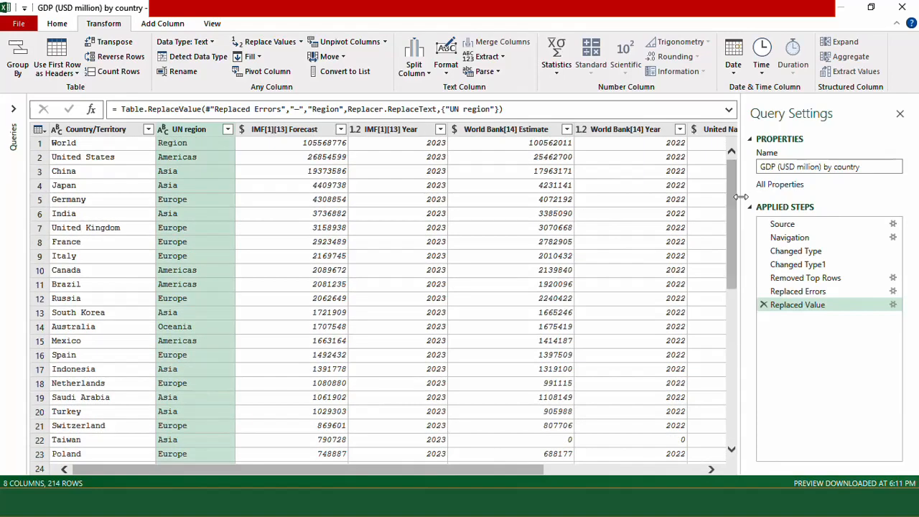
Close the query editor and load the query as a table into the existing worksheet at $A$1
click(61, 27)
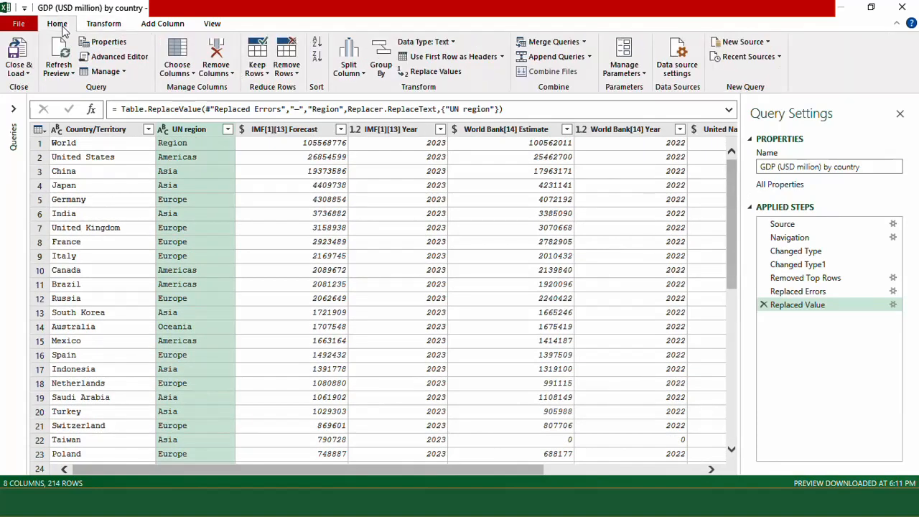
click(27, 75)
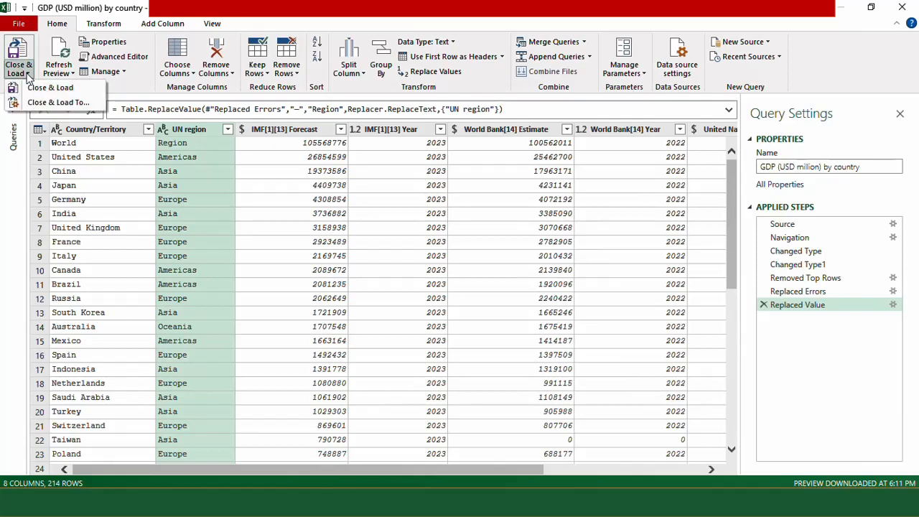
click(57, 102)
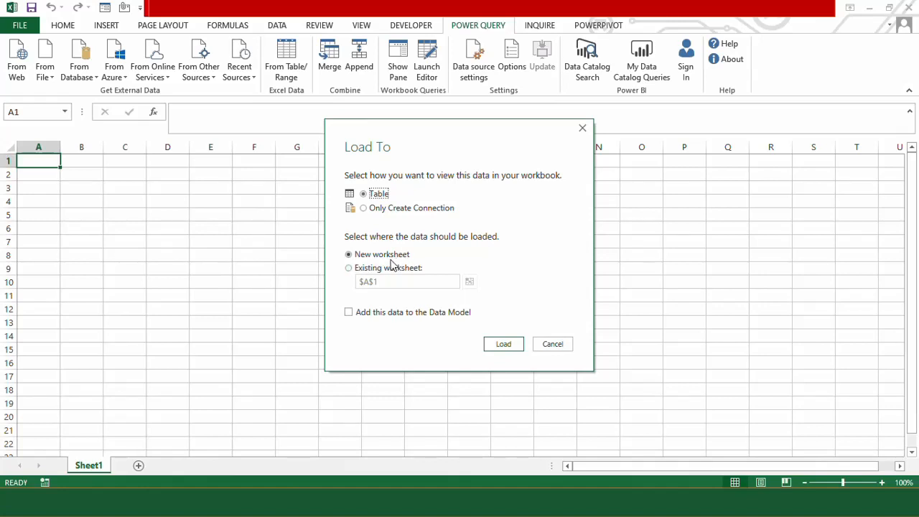
click(349, 268)
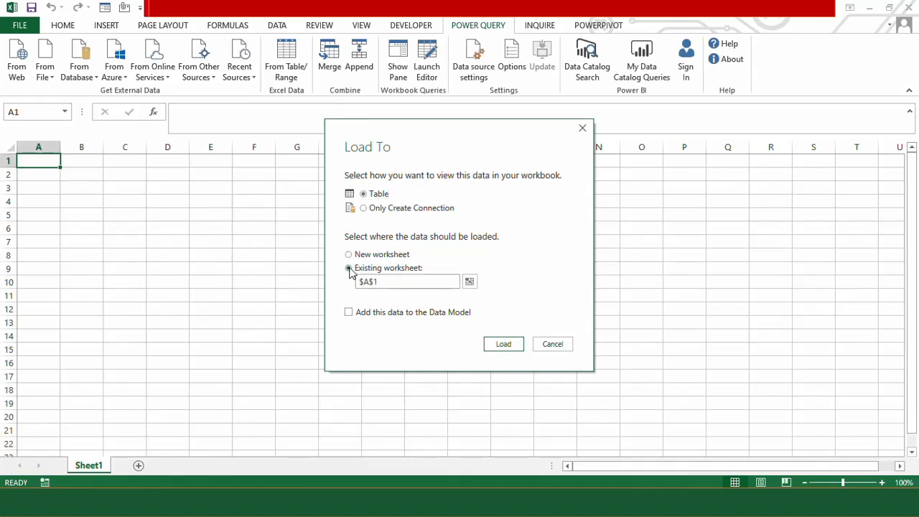
click(505, 344)
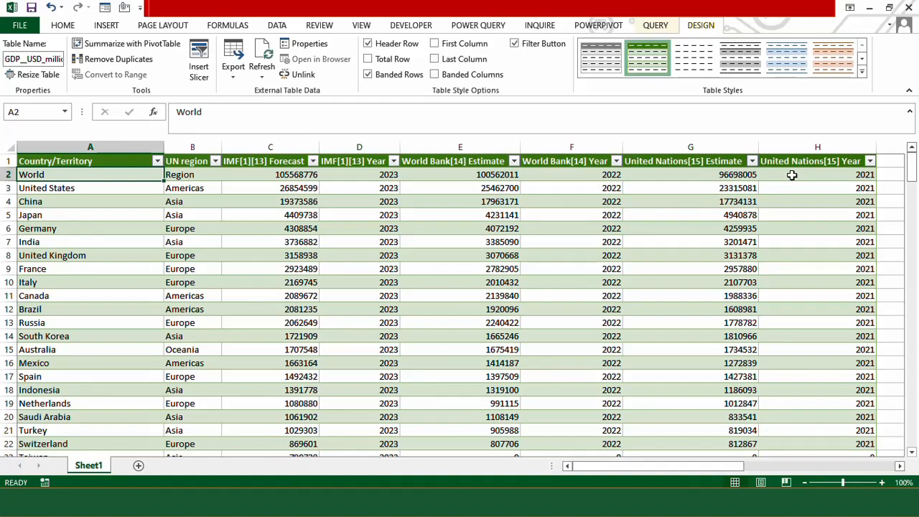
Rename the table header in G1 to "United Nations Estimate", dropping the bracketed reference number
click(716, 161)
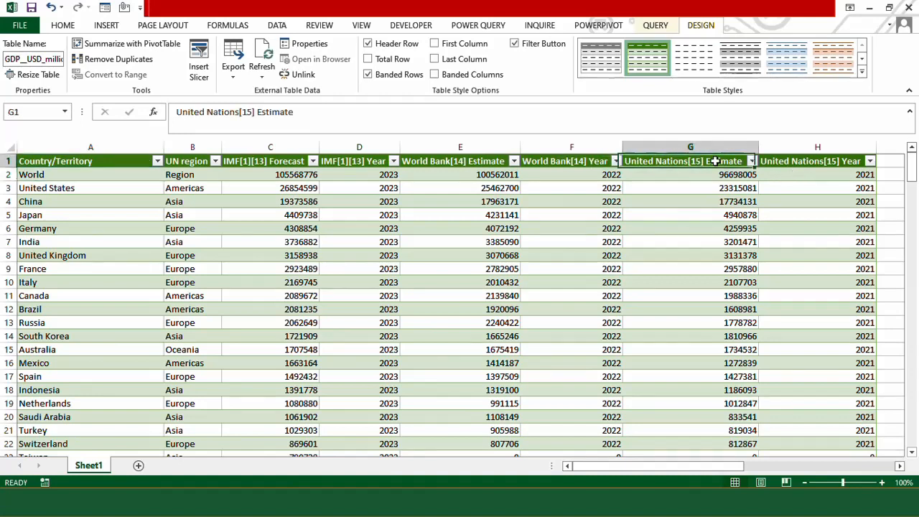
click(257, 112)
key(BackSpace)
key(BackSpace)
key(BackSpace)
key(BackSpace)
key(BackSpace)
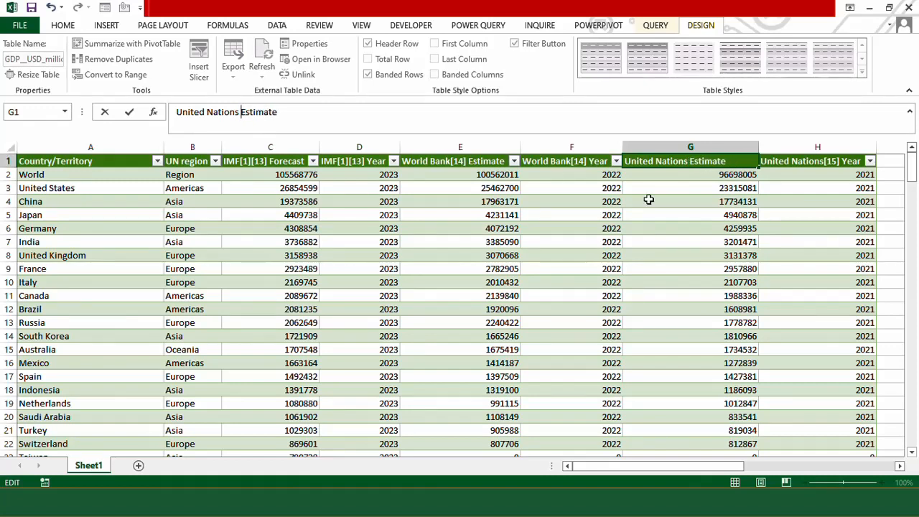
click(671, 187)
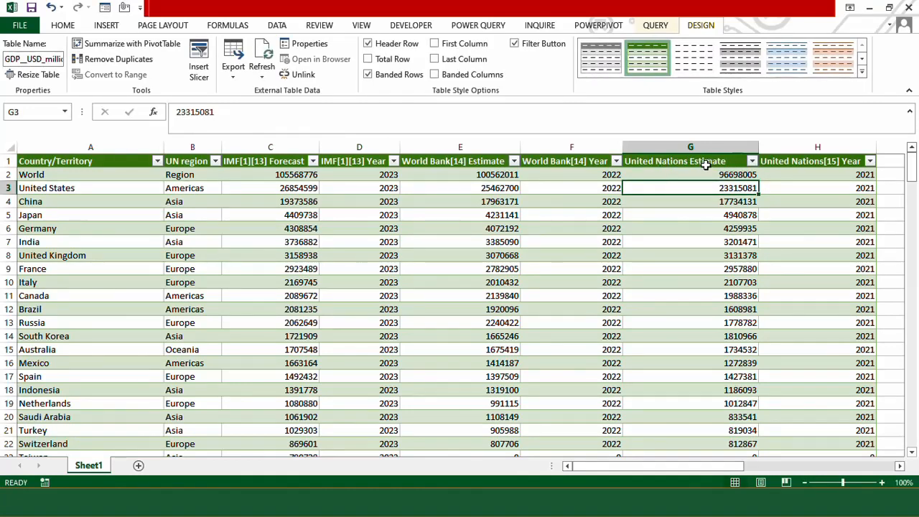
Rename the table header in F1 to "World Bank Year", dropping the bracketed reference number
click(574, 160)
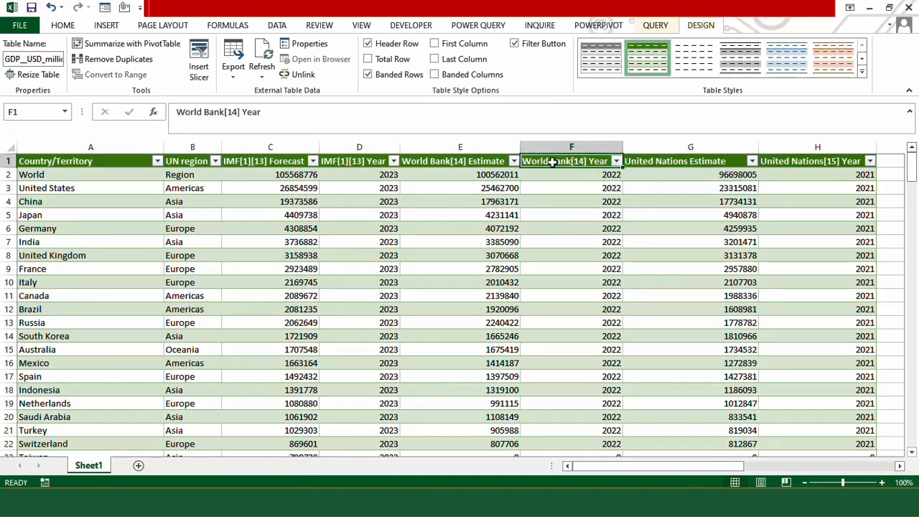
click(244, 112)
key(BackSpace)
key(BackSpace)
key(BackSpace)
key(BackSpace)
key(BackSpace)
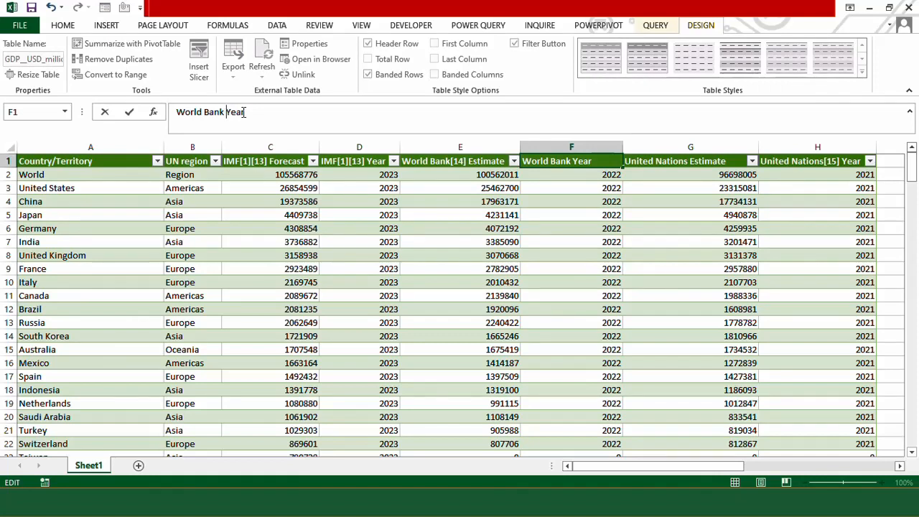
Rename the table header in E1 to "World Bank Estimate", dropping the bracketed reference number
click(435, 161)
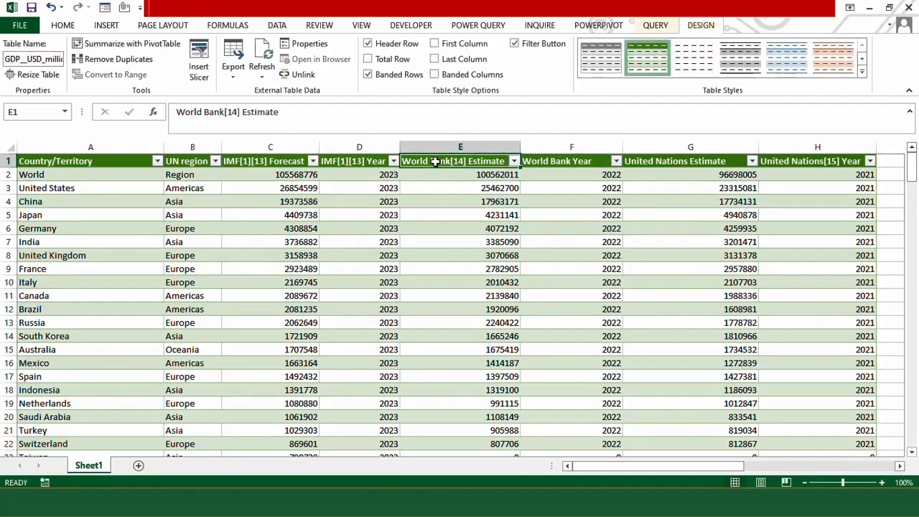
click(246, 113)
key(BackSpace)
key(BackSpace)
key(BackSpace)
key(BackSpace)
click(115, 203)
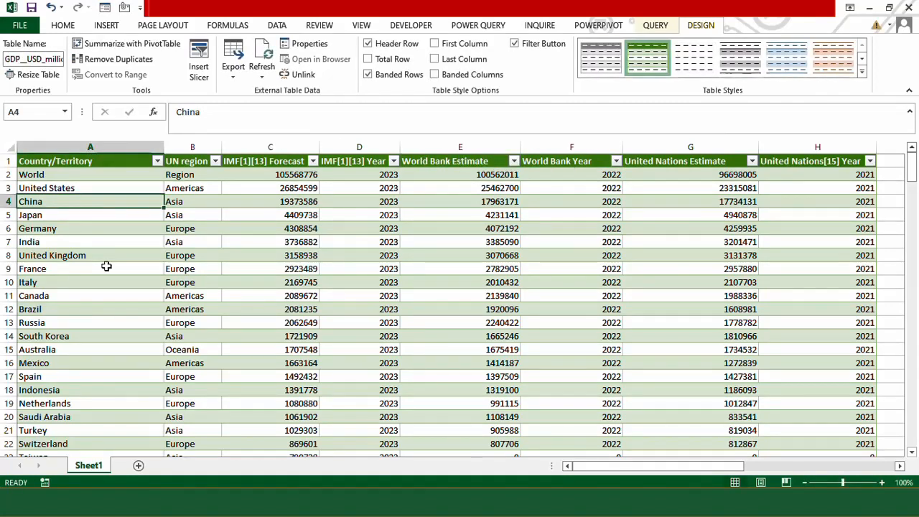
Apply the light orange table style with a solid orange header row to the whole GDP table
key(ctrl+a)
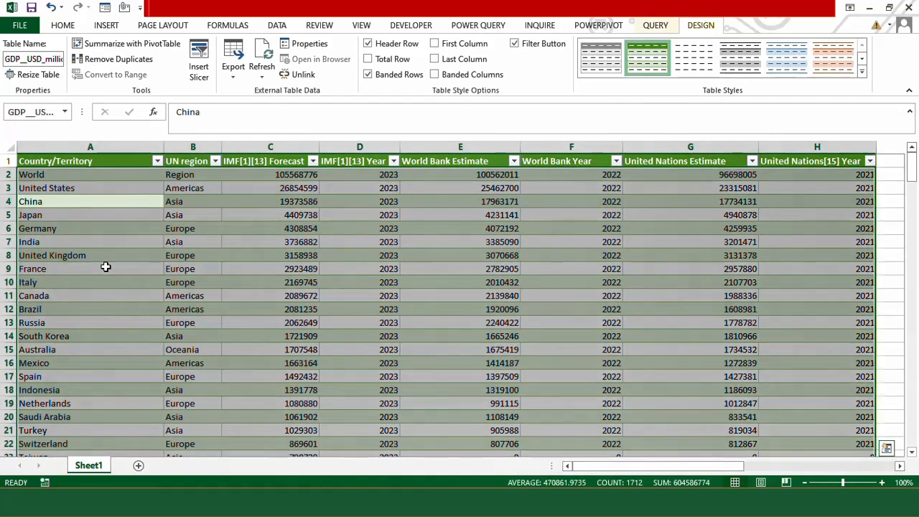
click(863, 73)
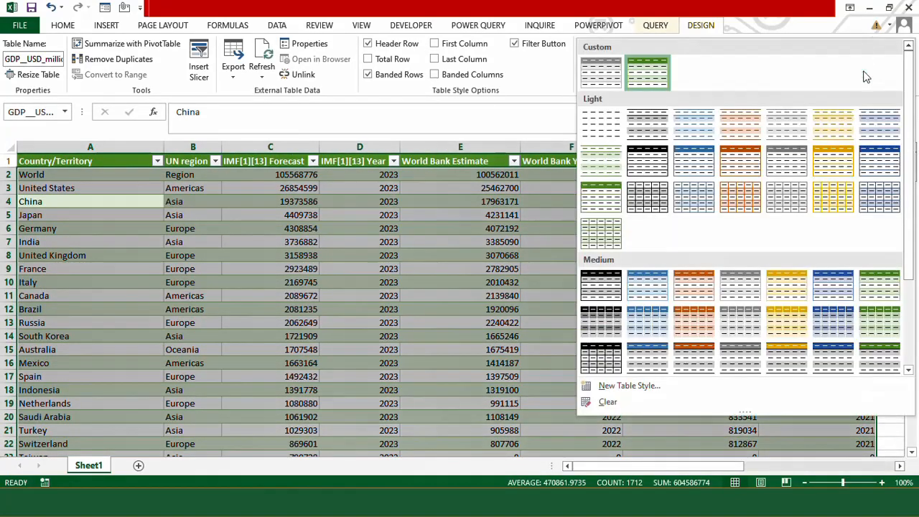
click(742, 169)
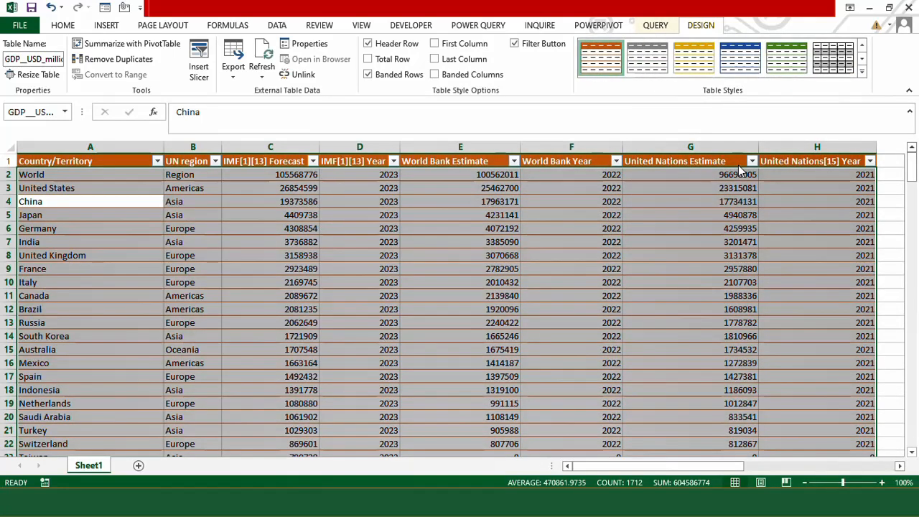
click(702, 215)
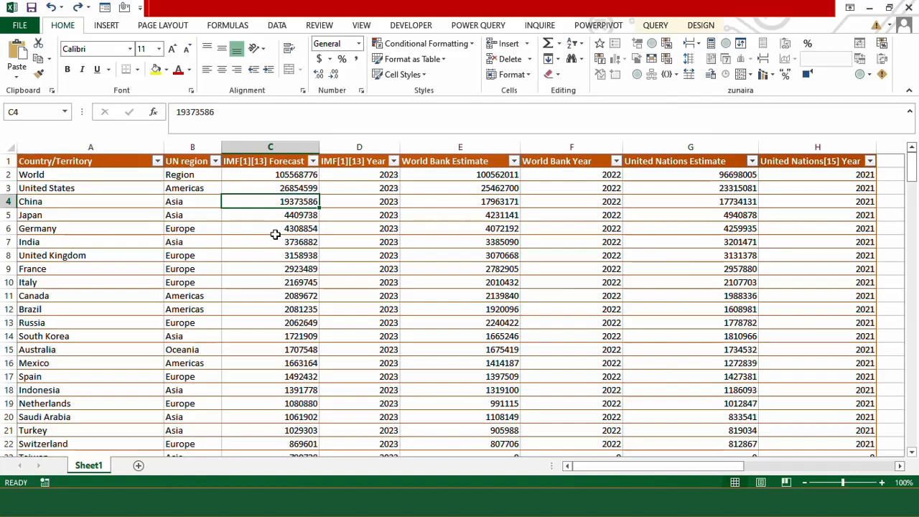
Format the IMF Forecast, World Bank Estimate and United Nations Estimate columns (C, E, G) as Currency with the $ symbol and 0 decimal places
click(267, 146)
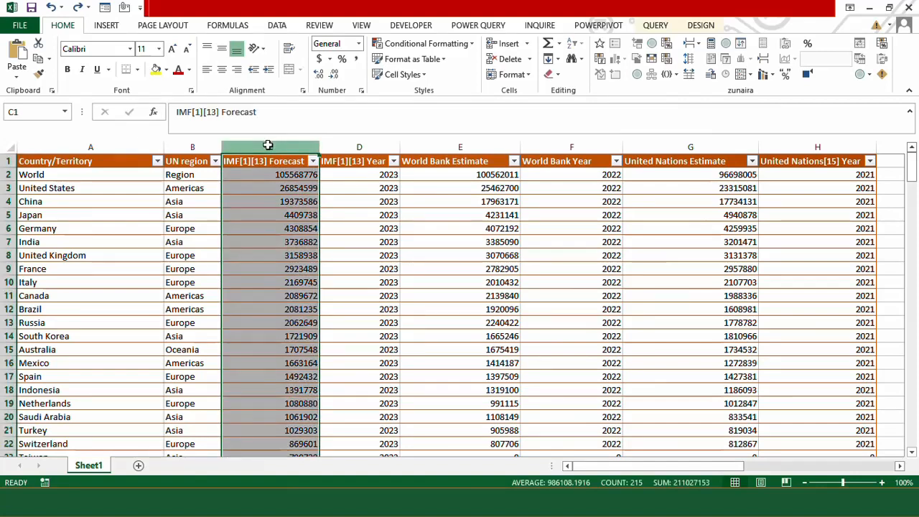
ctrl+click(456, 147)
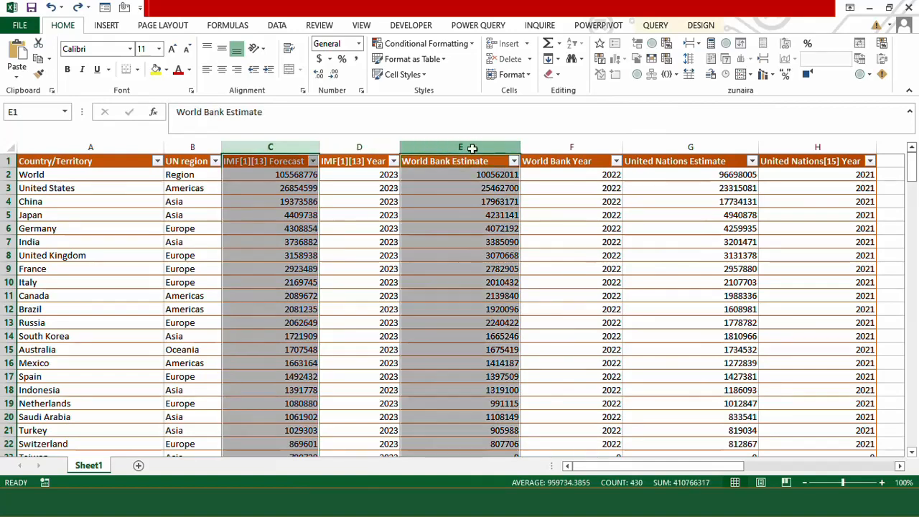
ctrl+click(681, 147)
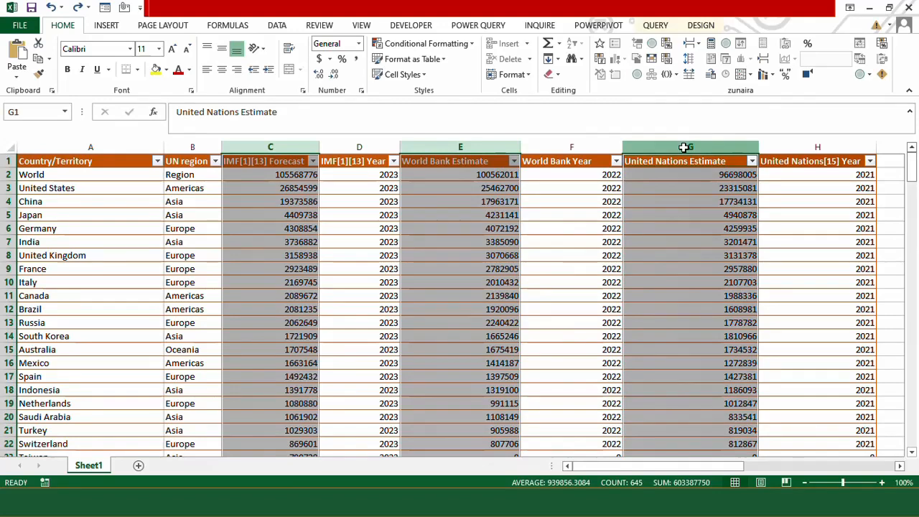
key(ctrl+1)
drag(300, 188, 428, 155)
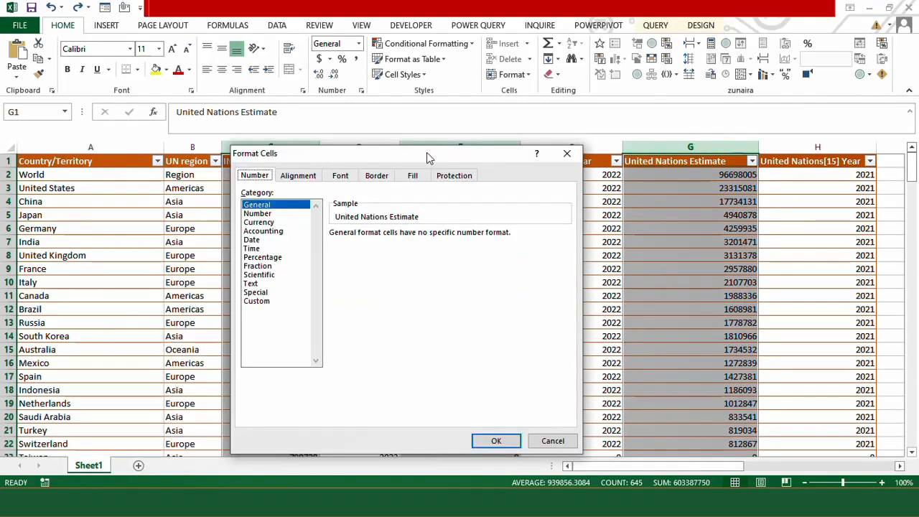
click(259, 222)
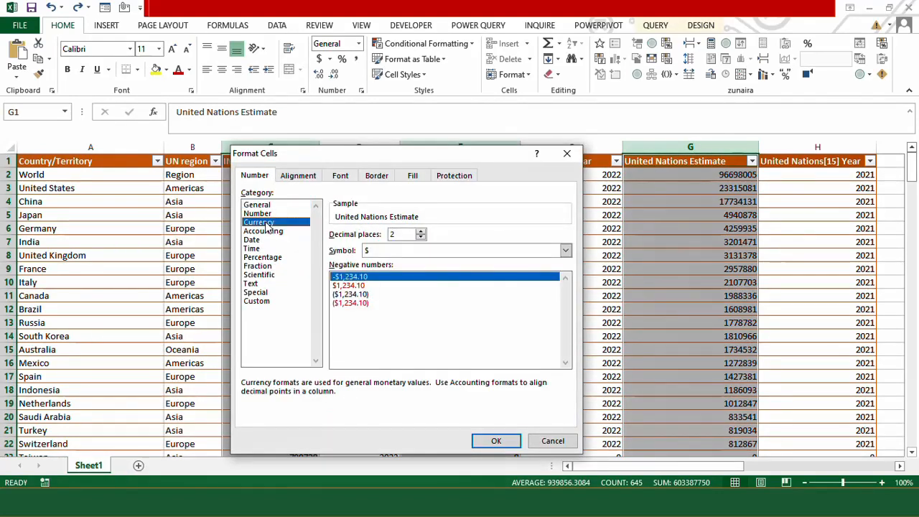
click(402, 233)
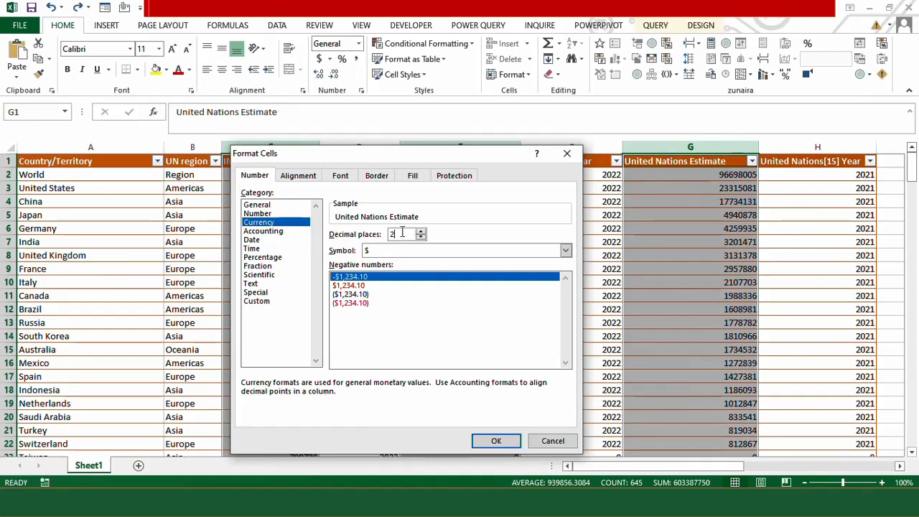
key(BackSpace)
text(0)
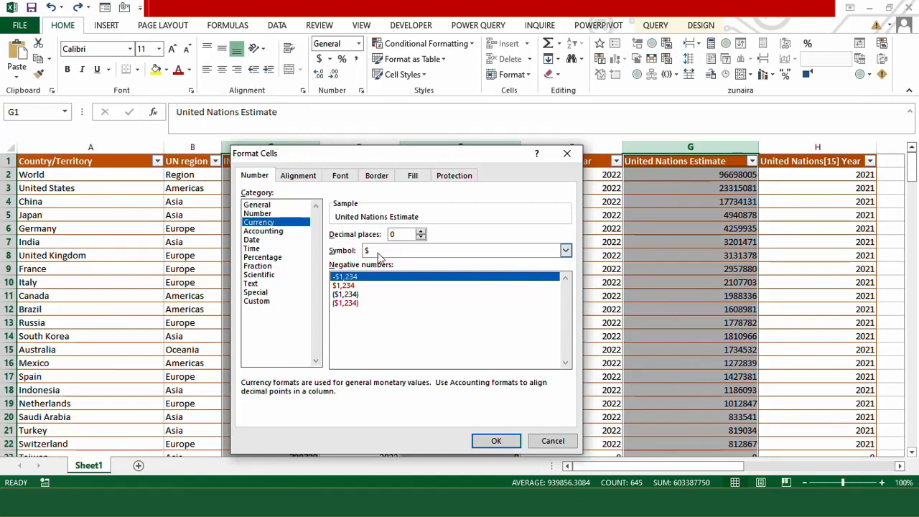
click(494, 441)
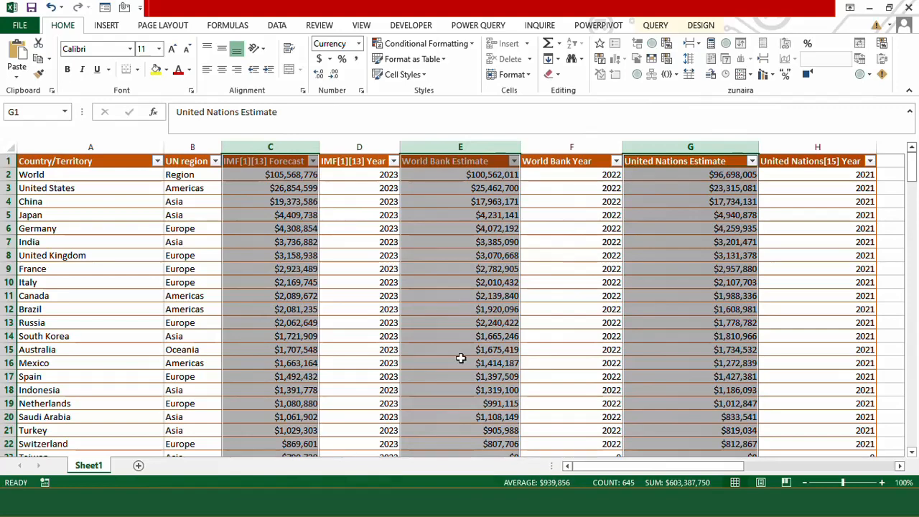
click(554, 328)
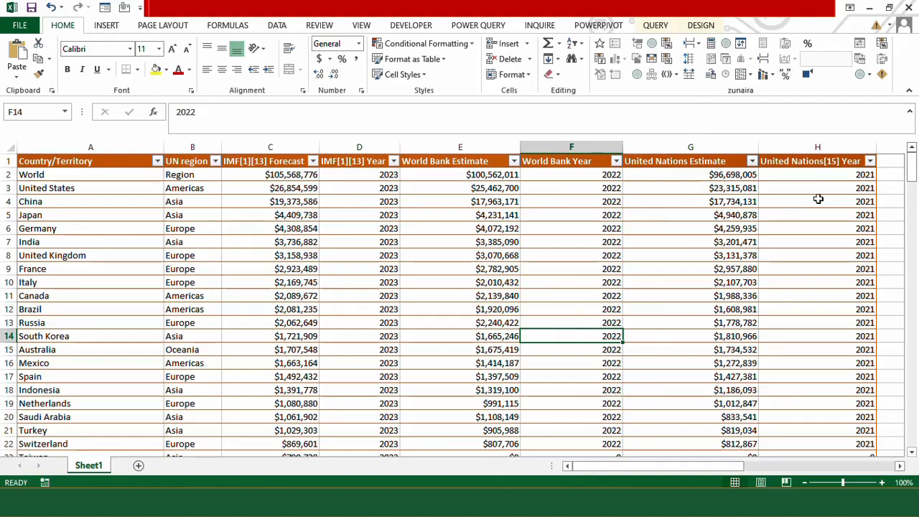
click(300, 376)
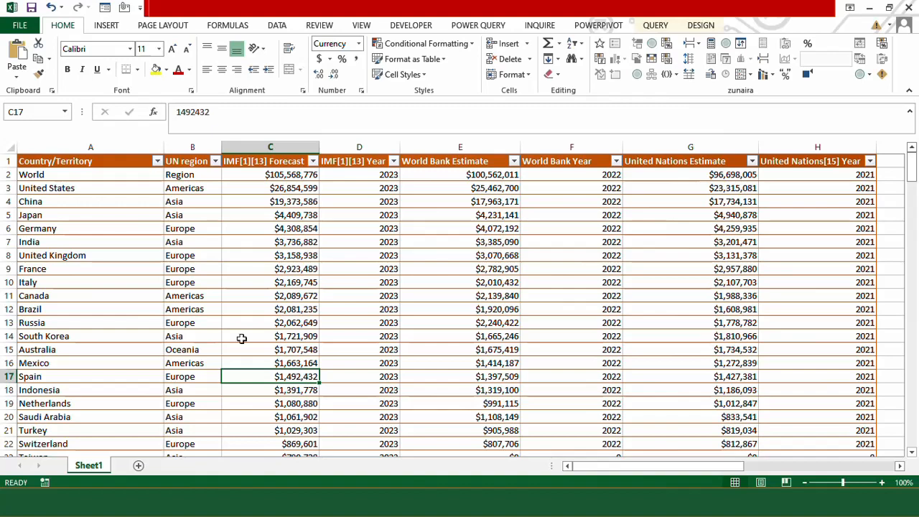
Create a PivotTable from Sheet1!$A:$H on a new worksheet, without adding the data to the Data Model
click(7, 146)
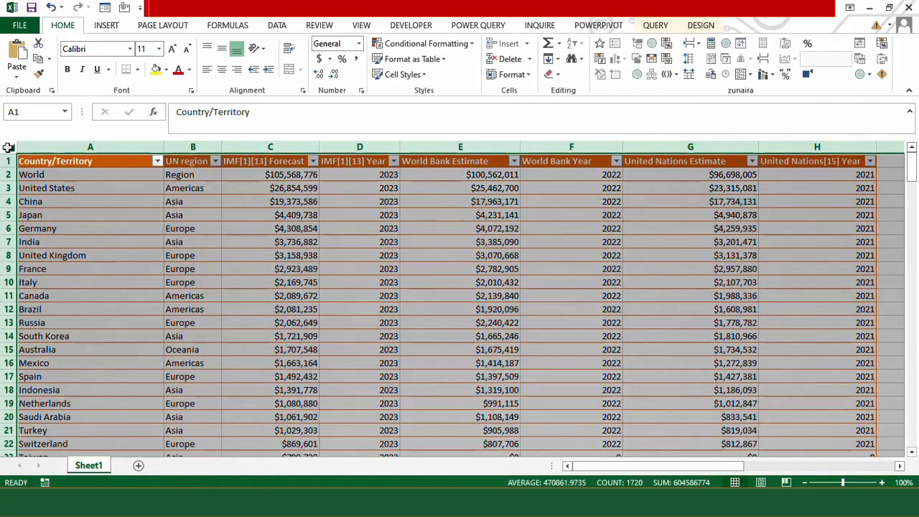
click(106, 25)
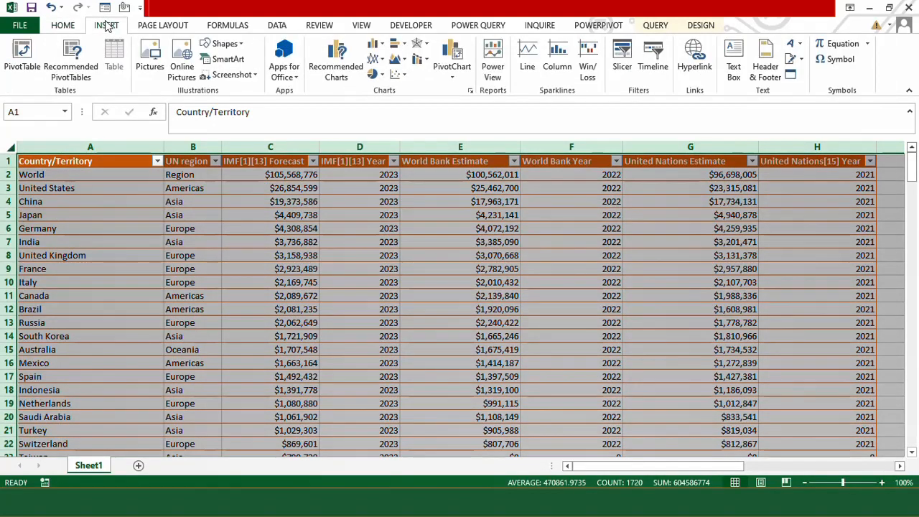
click(32, 69)
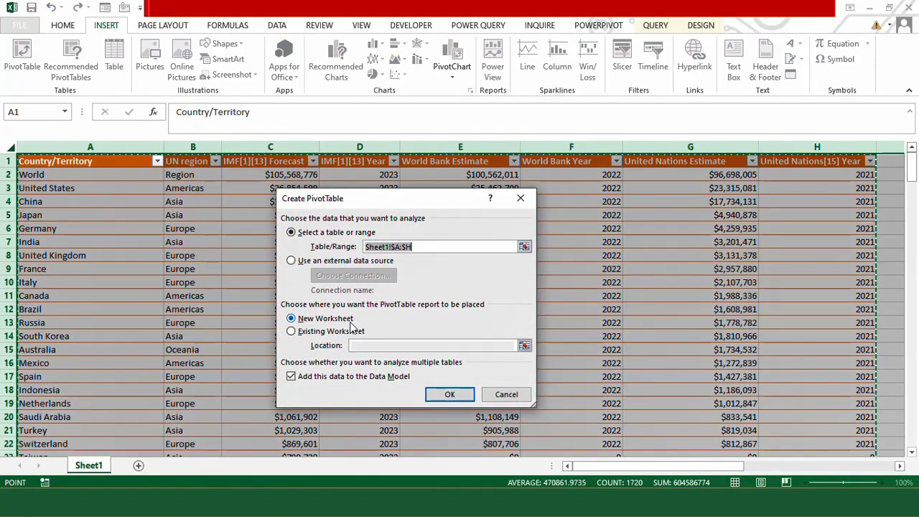
click(291, 377)
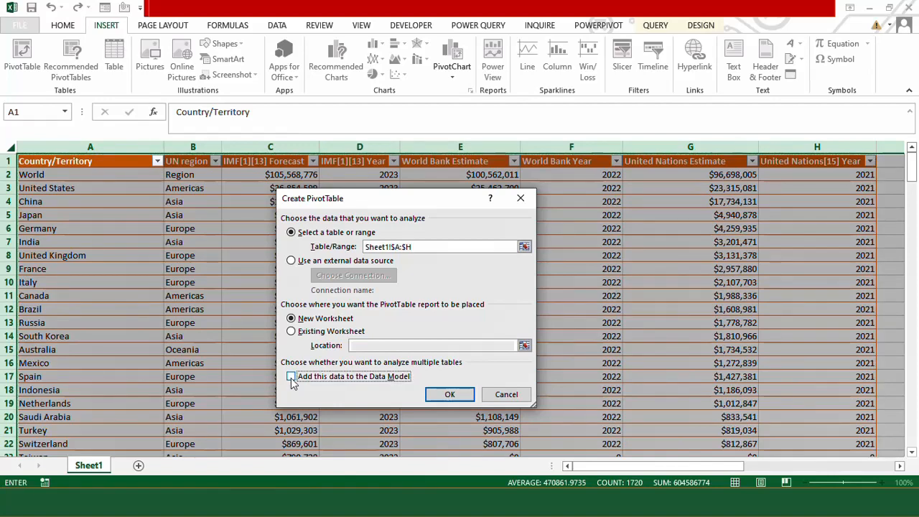
click(450, 394)
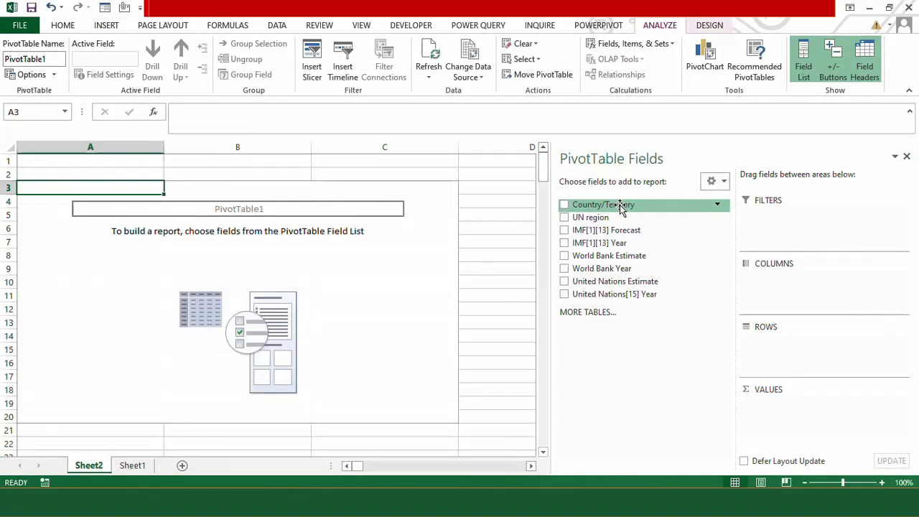
Lay out the PivotTable with Country/Territory as rows and World Bank Estimate as values
drag(621, 206, 782, 349)
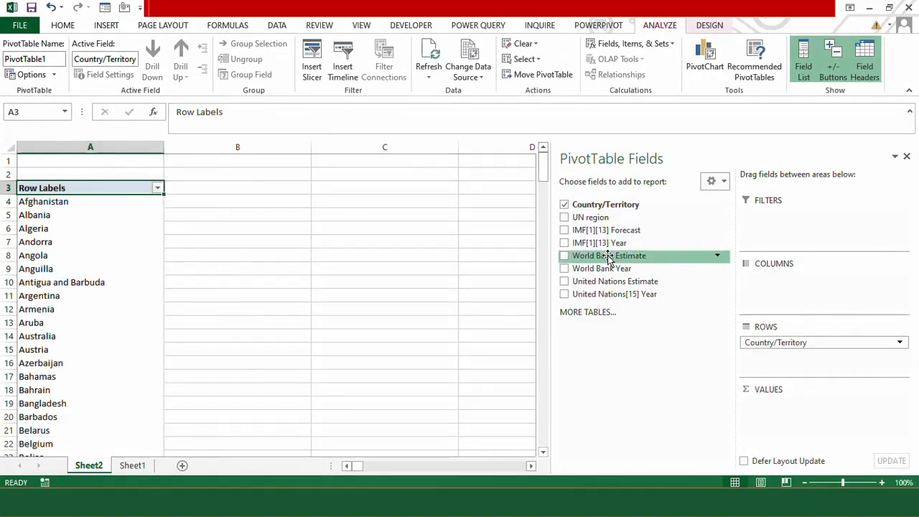
drag(610, 256, 772, 371)
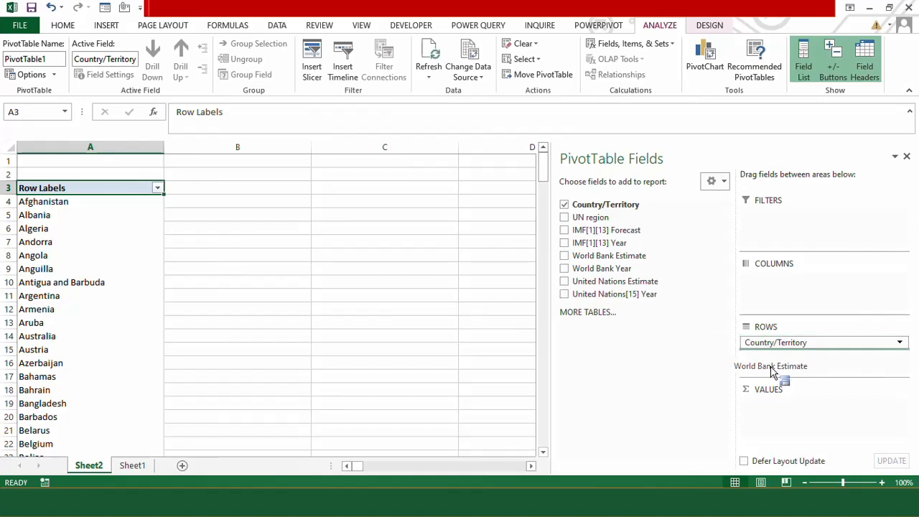
drag(772, 371, 799, 420)
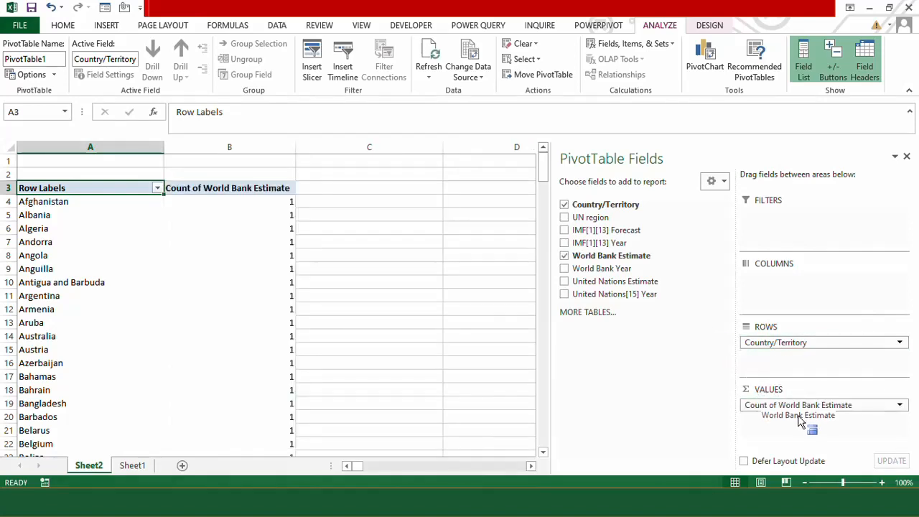
Change the World Bank Estimate value field to summarize by Sum
click(900, 406)
click(836, 391)
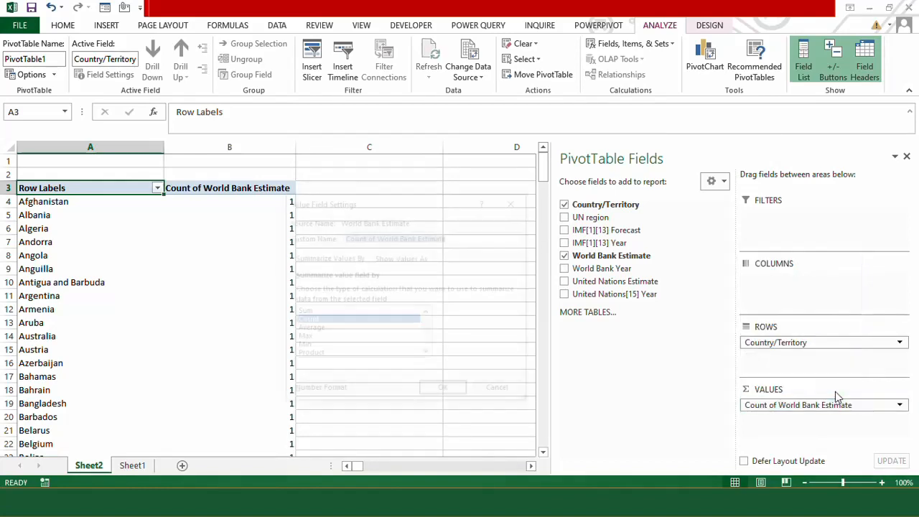
click(303, 312)
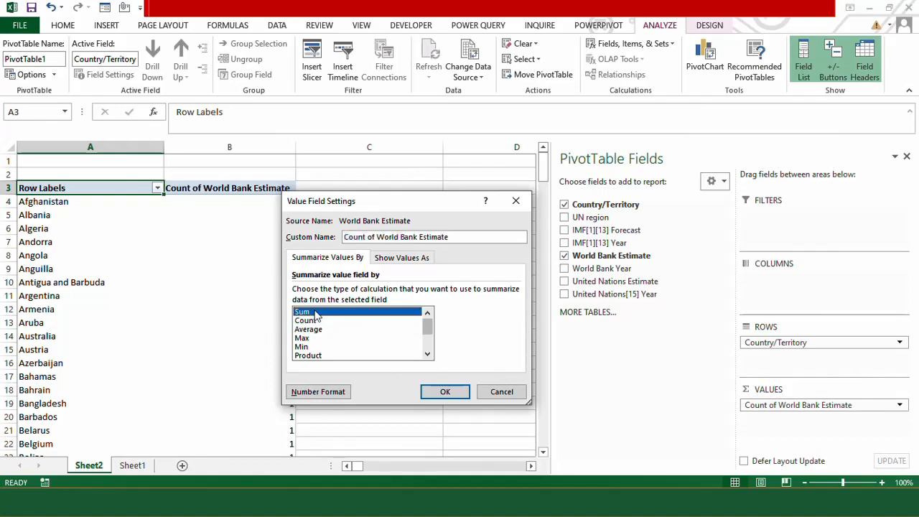
click(443, 392)
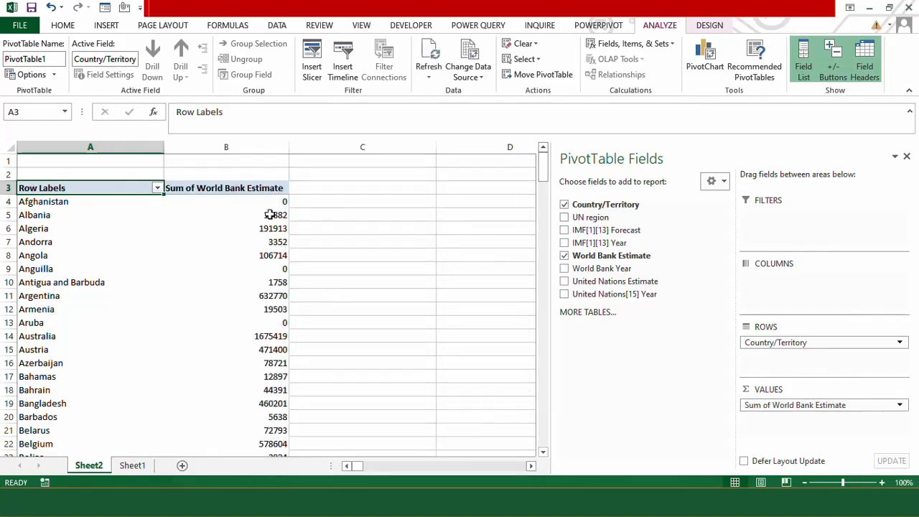
Filter the (blank) item out of the PivotTable's Country/Territory field
drag(544, 166, 545, 450)
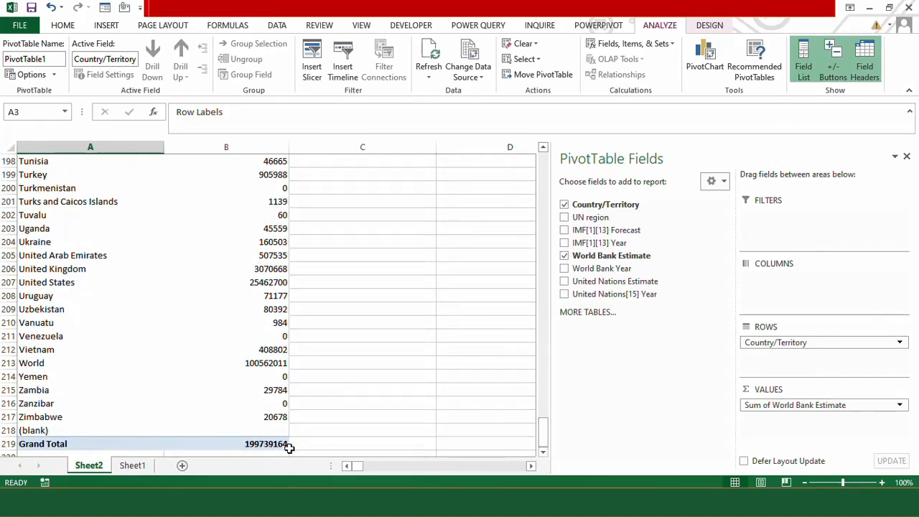
mouse_move(272, 447)
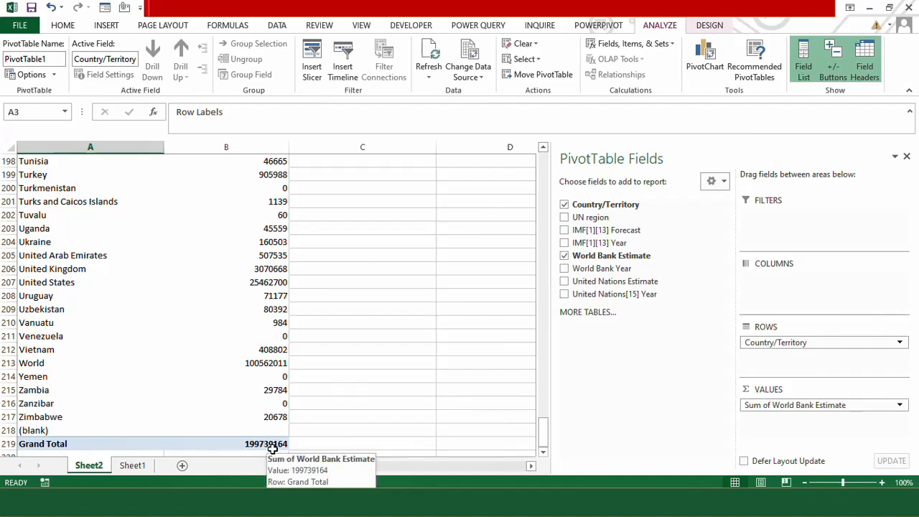
click(717, 205)
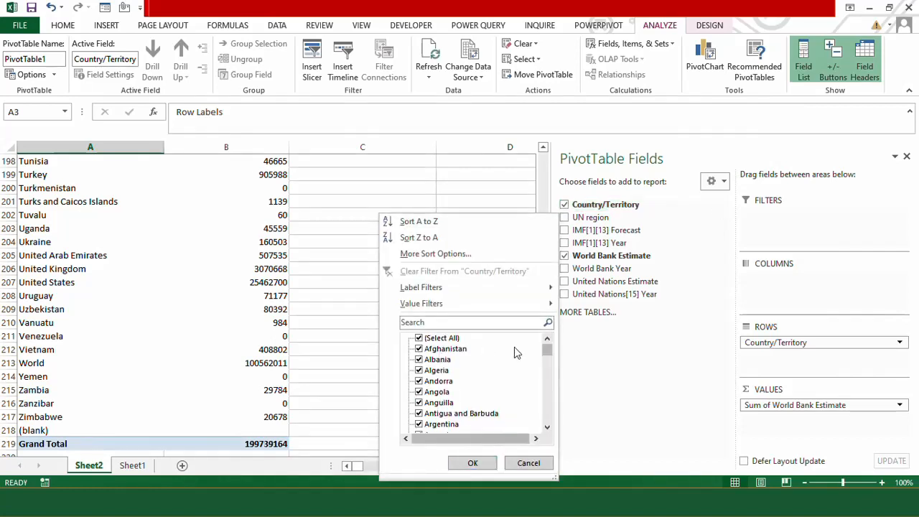
drag(547, 352, 557, 422)
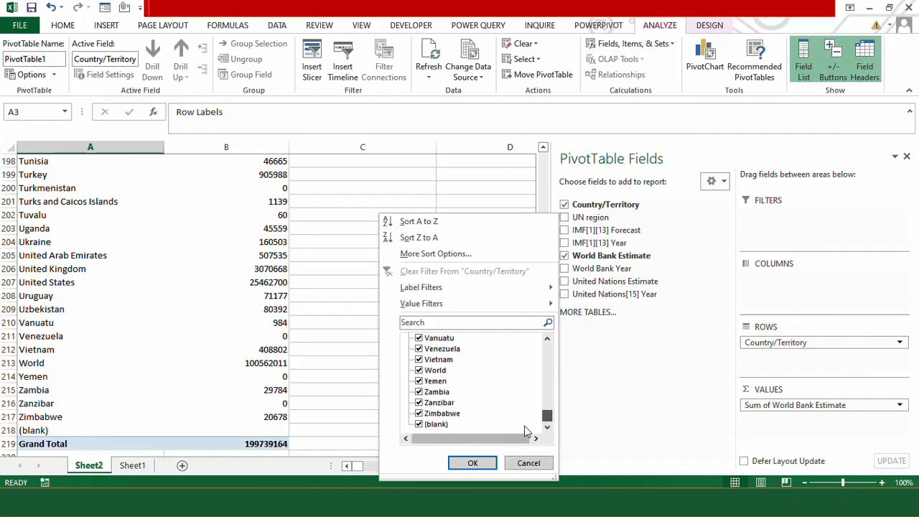
click(419, 424)
click(473, 463)
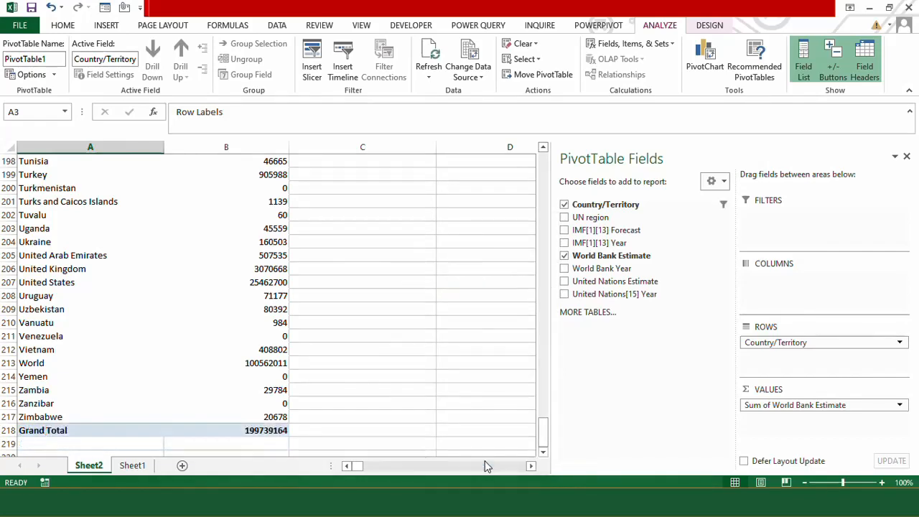
drag(543, 438, 529, 164)
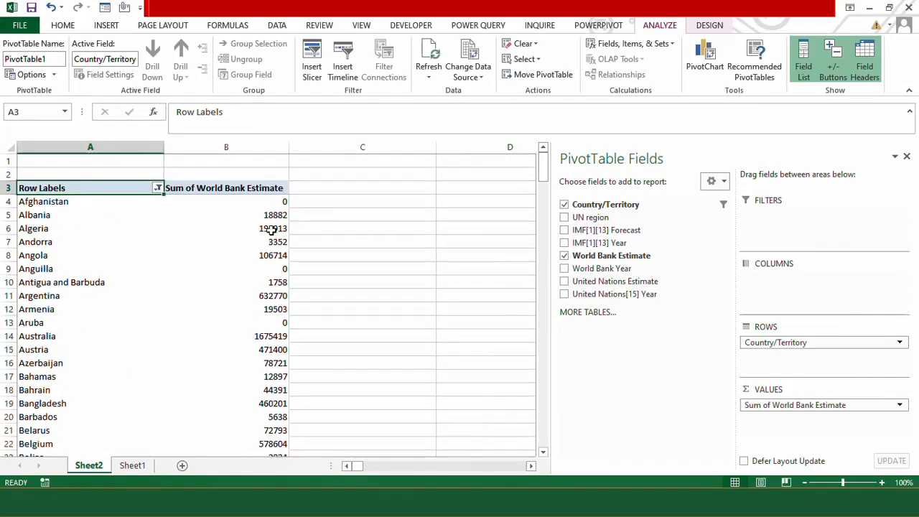
mouse_move(179, 246)
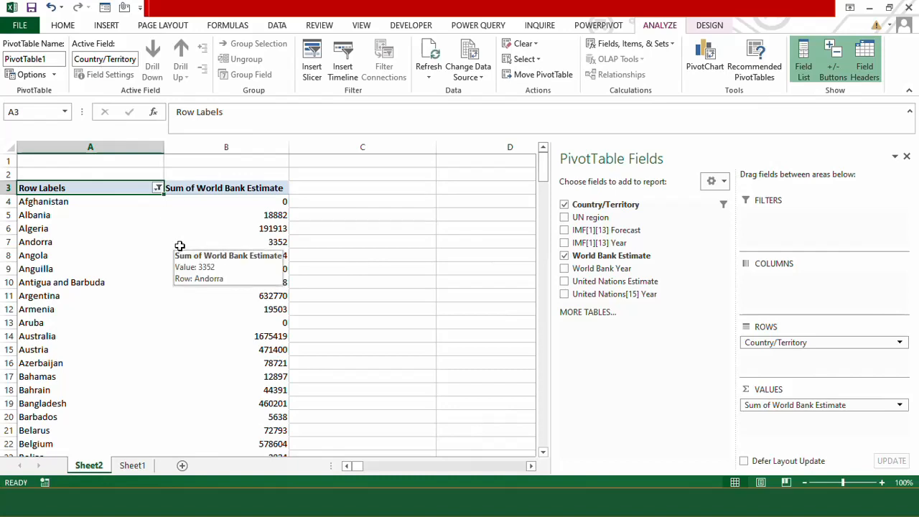